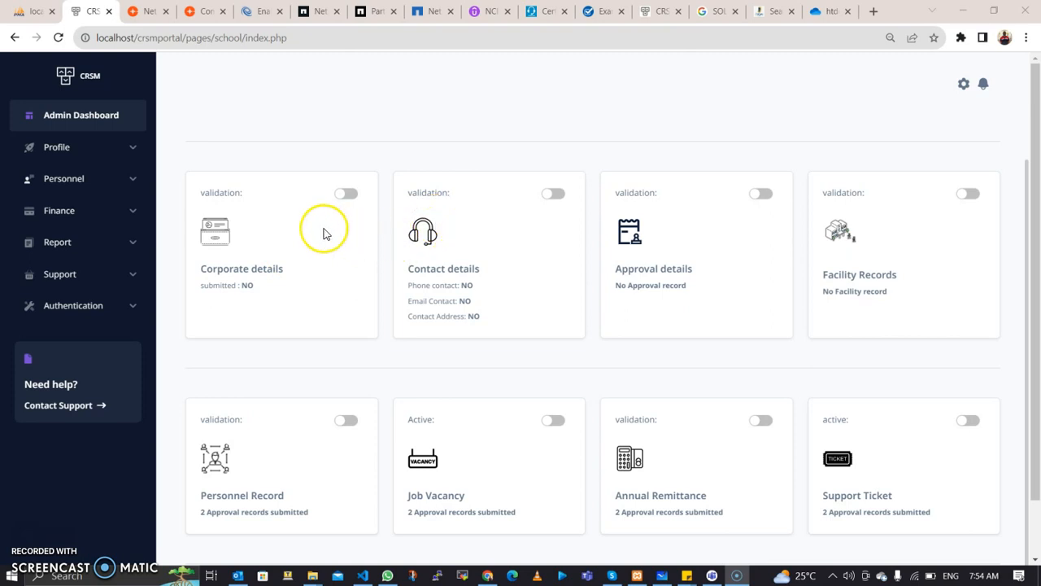
Step: Expand the Profile sections and open the School Corporate Information Form
{"action": "scroll", "coordinate": [313, 253], "scroll_direction": "up", "scroll_amount": 1}
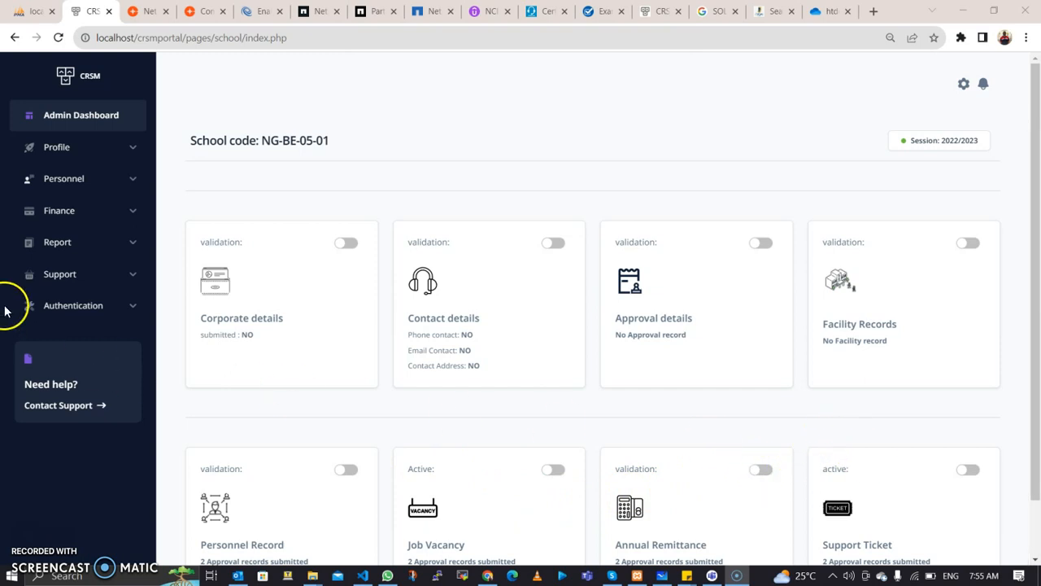
{"action": "left_click", "coordinate": [187, 316]}
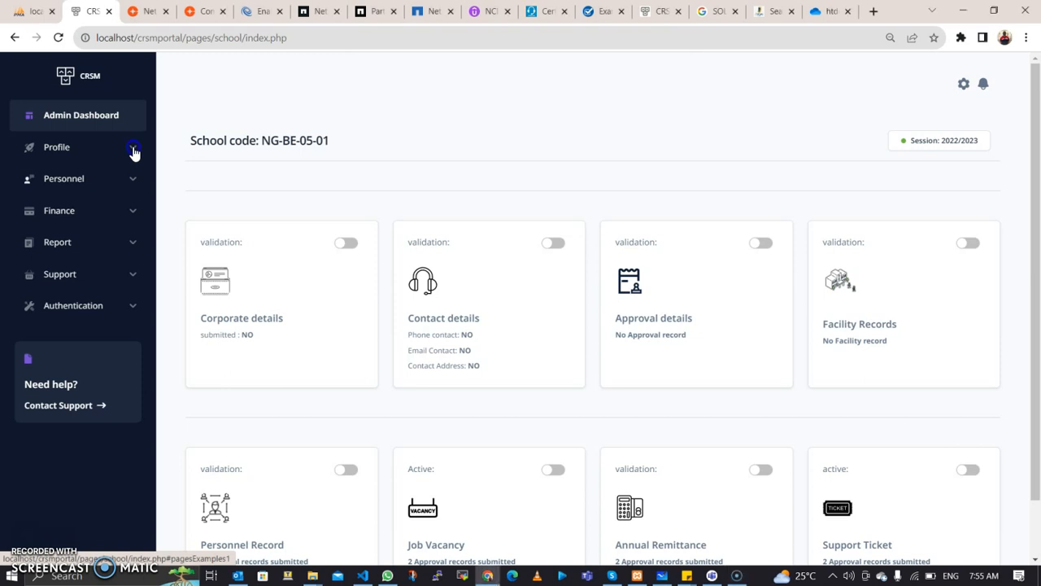
{"action": "left_click", "coordinate": [133, 154]}
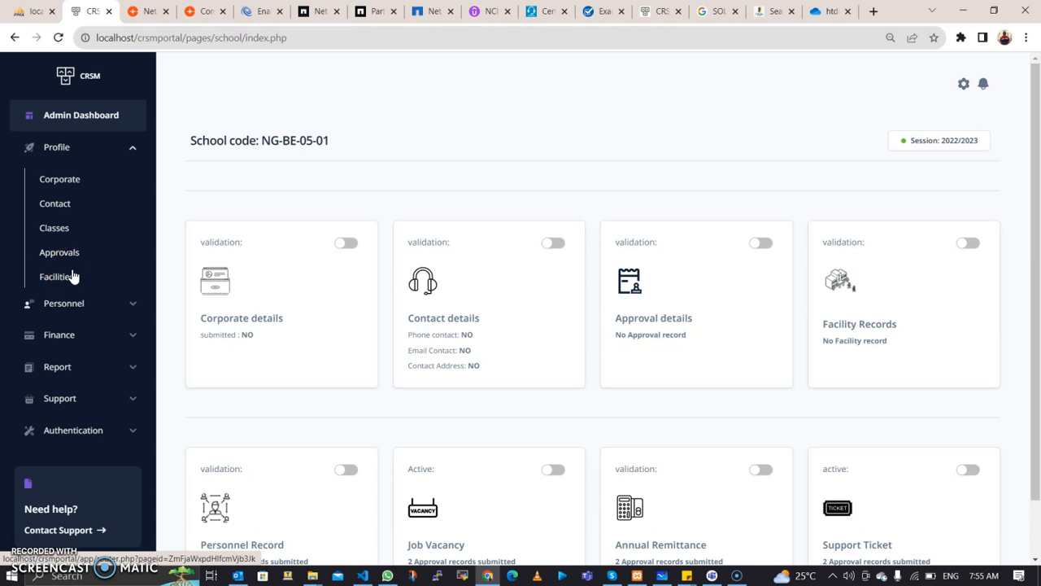
{"action": "left_click", "coordinate": [57, 229]}
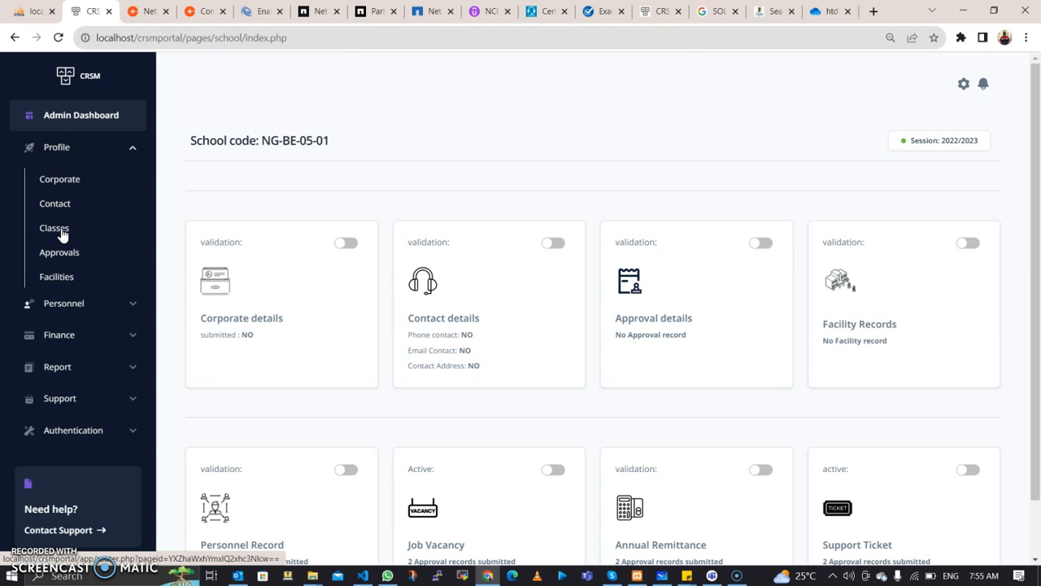
{"action": "left_click", "coordinate": [51, 229]}
{"action": "left_click", "coordinate": [53, 178]}
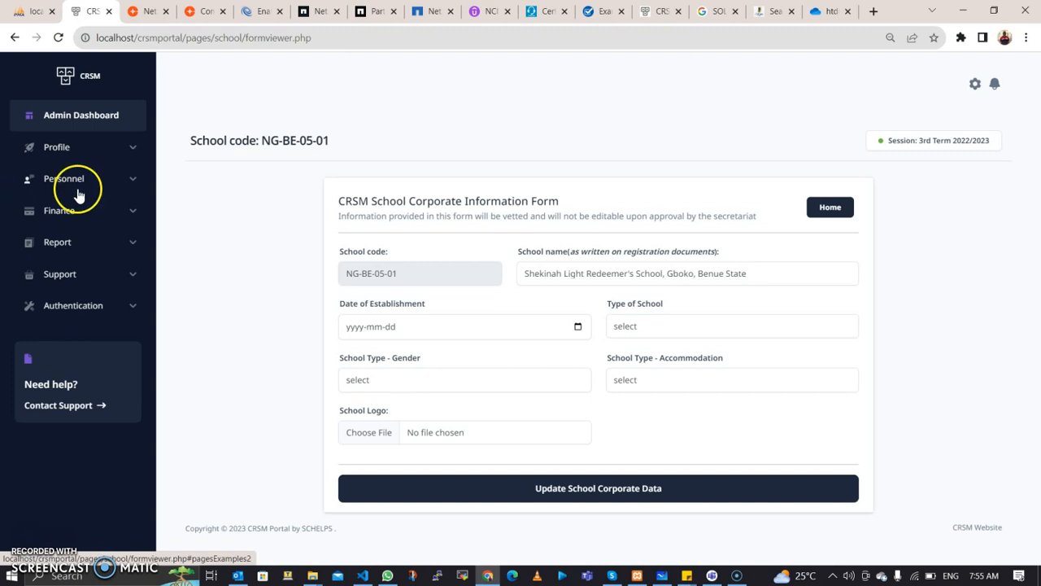
Step: Set the establishment date to 2023-07-20 and school type to Nursery and Primary Classes
{"action": "left_click", "coordinate": [578, 273]}
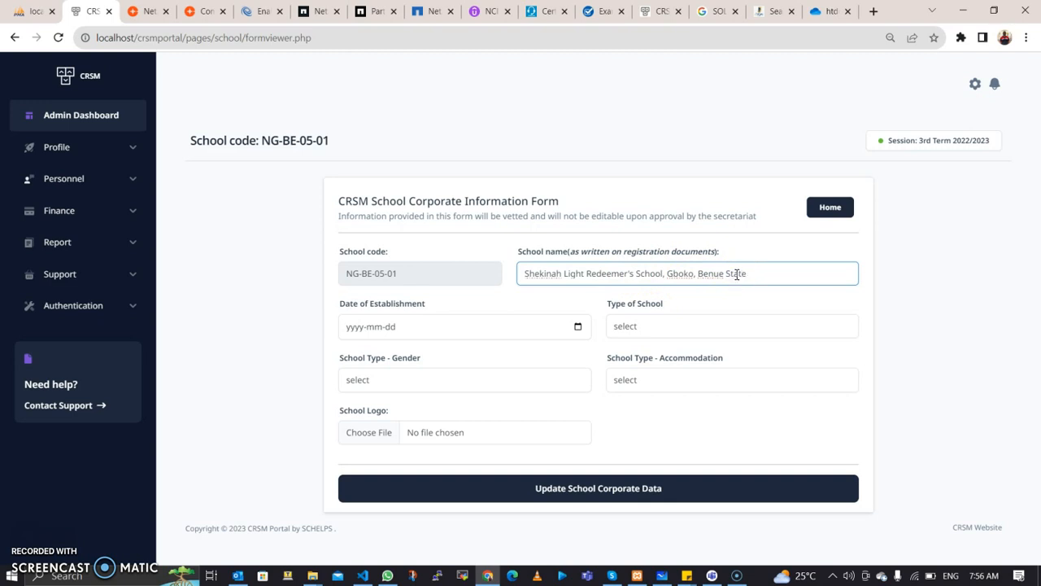
{"action": "left_click", "coordinate": [578, 326]}
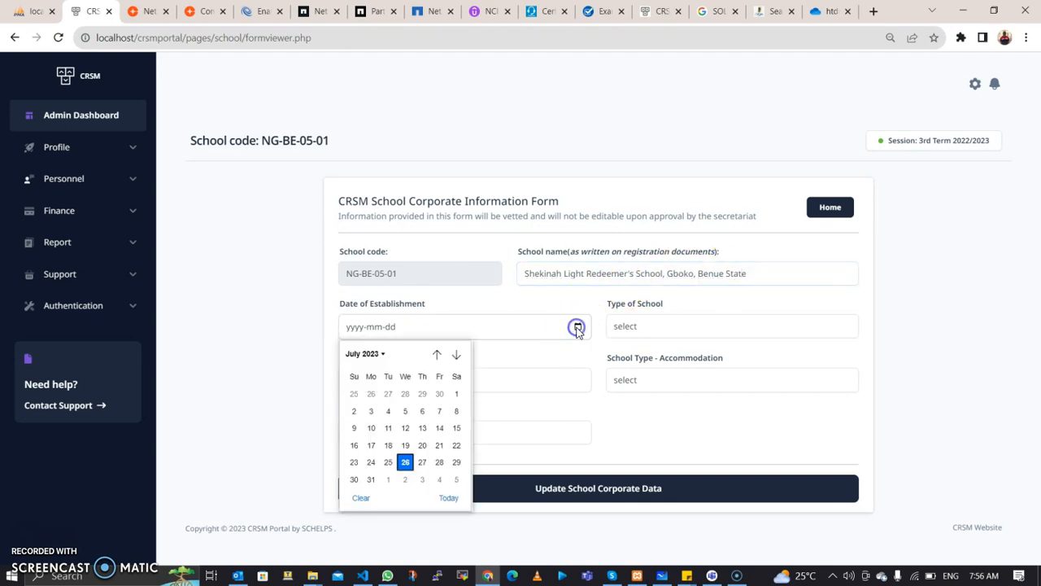
{"action": "left_click", "coordinate": [422, 446]}
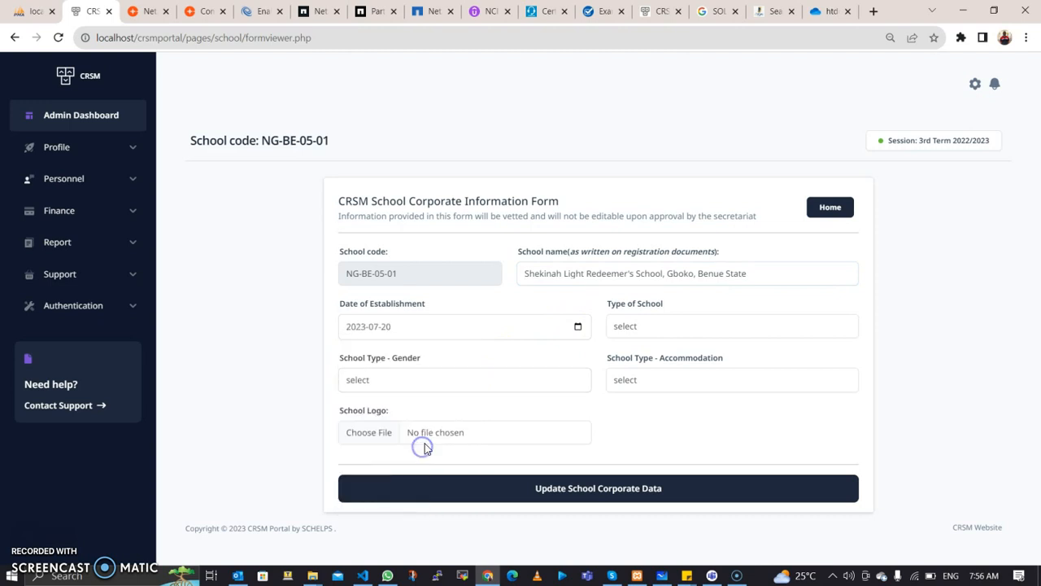
{"action": "left_click", "coordinate": [662, 327]}
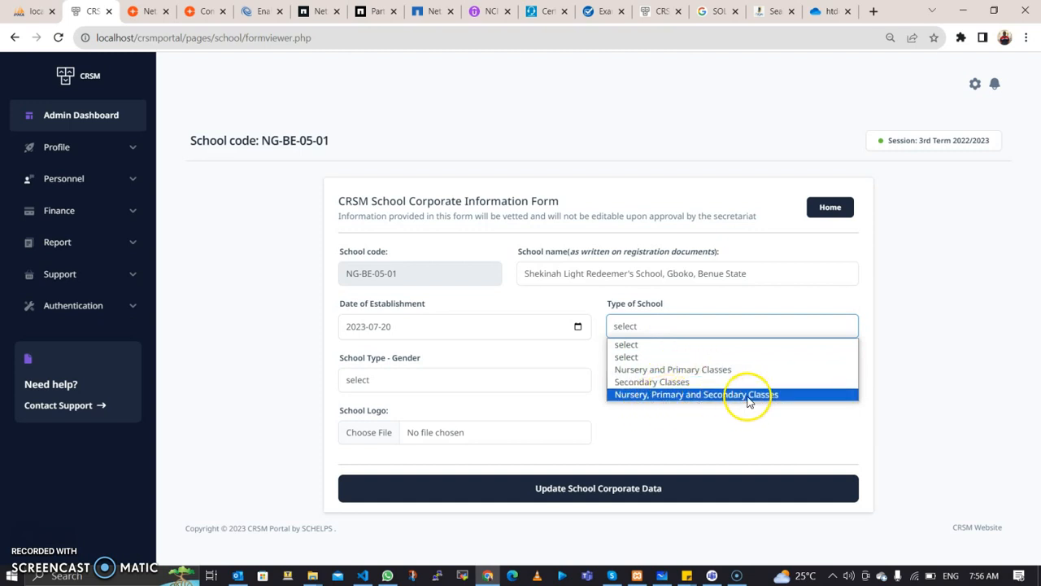
{"action": "left_click", "coordinate": [704, 374]}
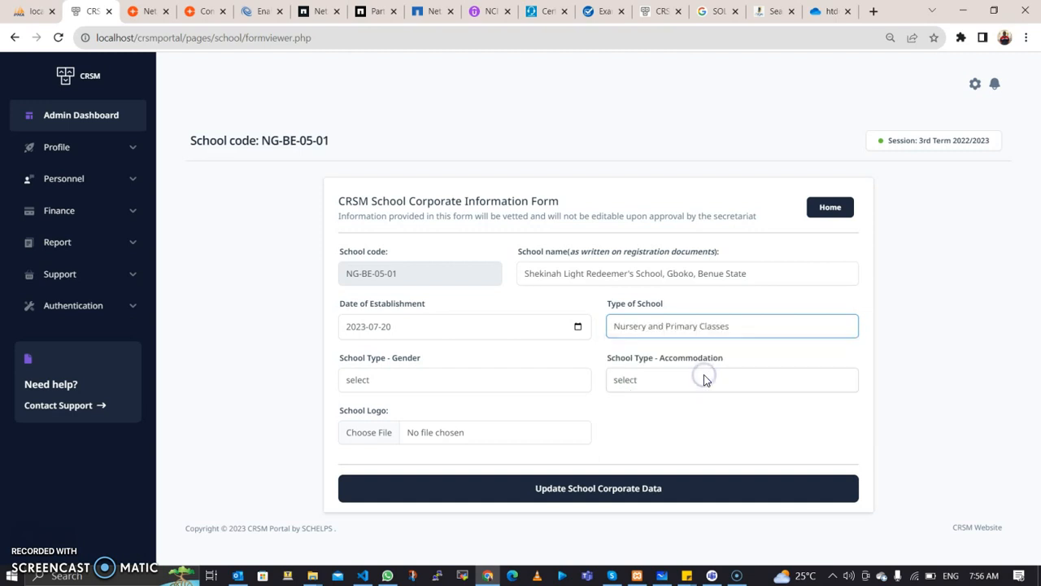
Step: Choose Mixed school gender and Day and Boarding accommodation
{"action": "left_click", "coordinate": [503, 382]}
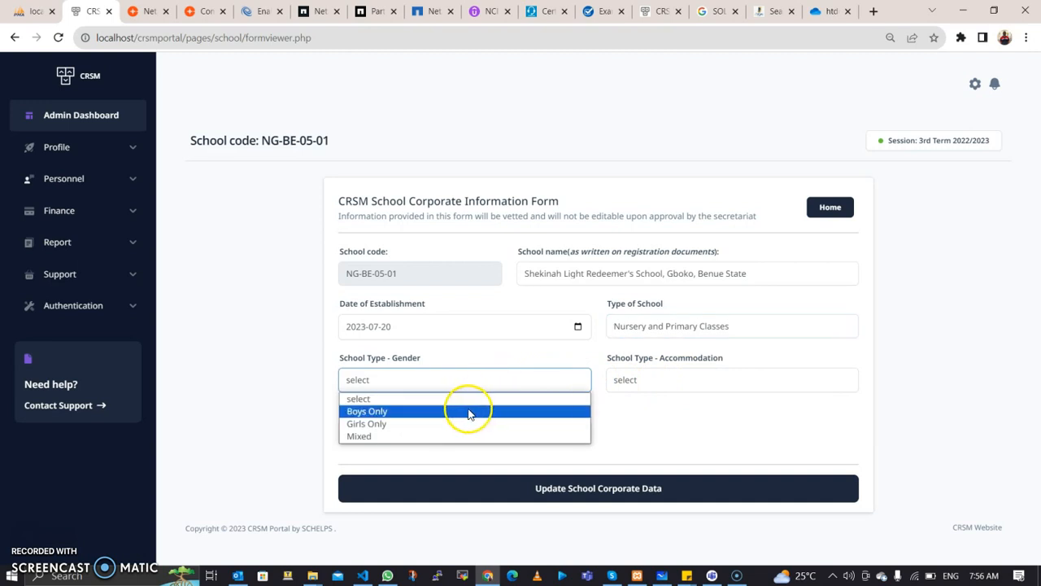
{"action": "left_click", "coordinate": [392, 442]}
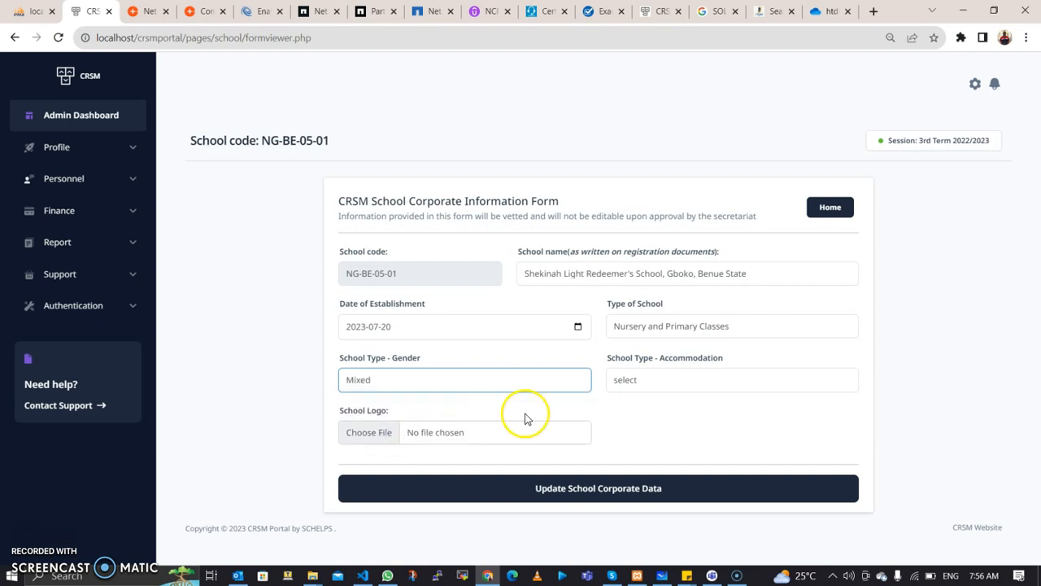
{"action": "left_click", "coordinate": [648, 379]}
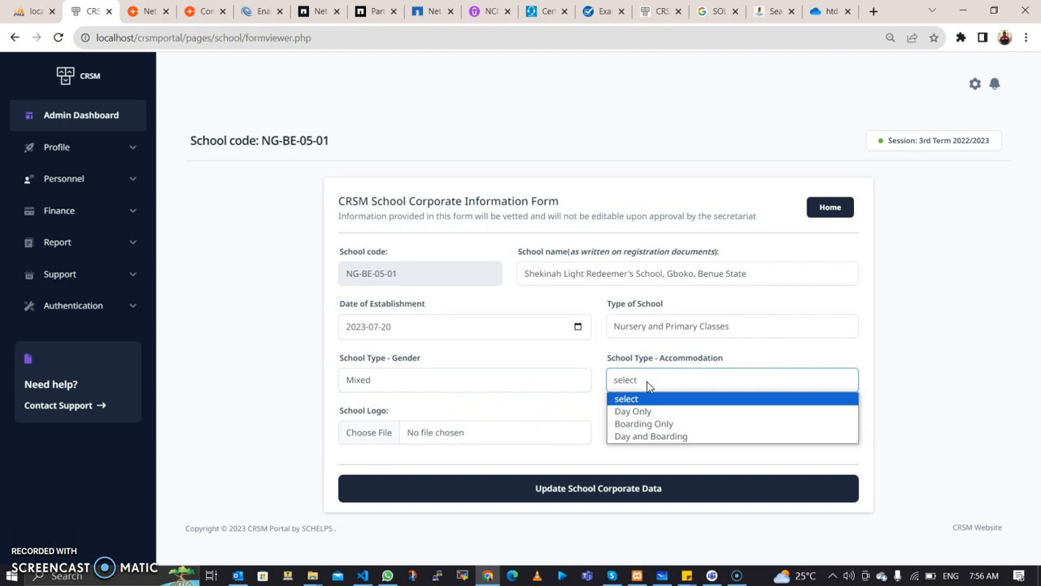
{"action": "left_click", "coordinate": [641, 412]}
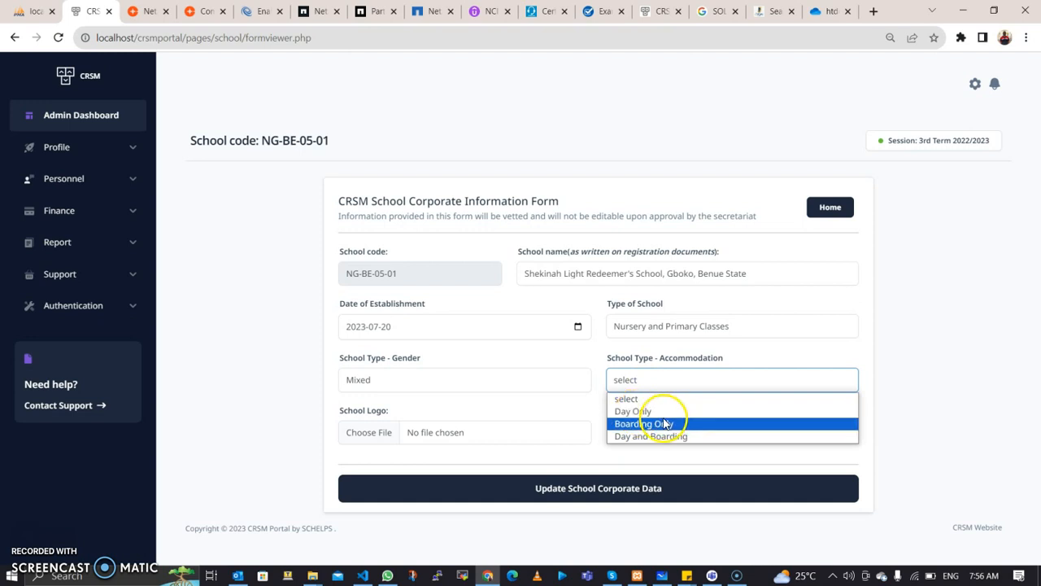
{"action": "left_click", "coordinate": [669, 437]}
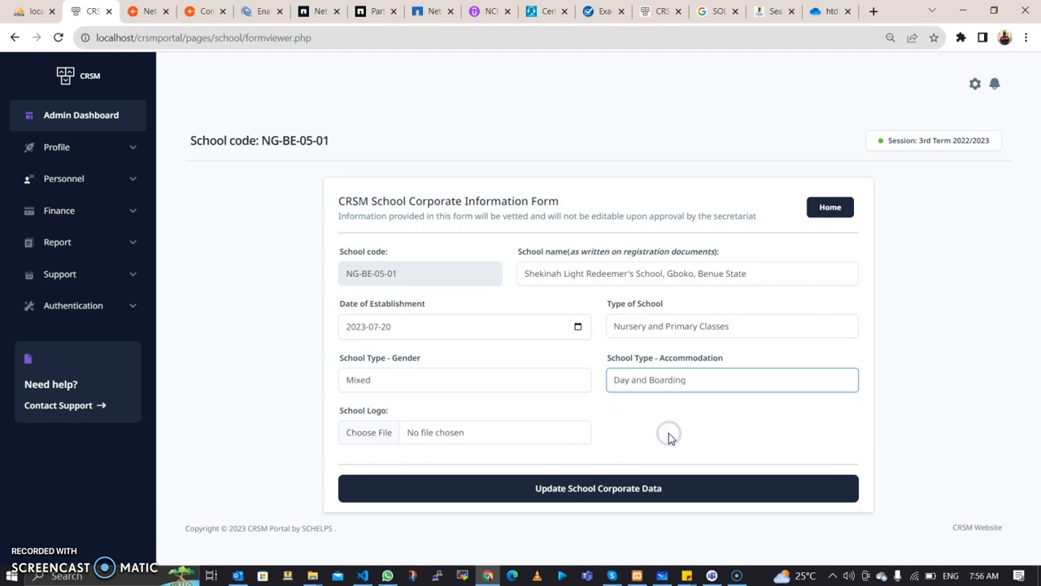
Step: Attach eforb_logo.png from the Pictures folder as the school logo
{"action": "left_click", "coordinate": [481, 441]}
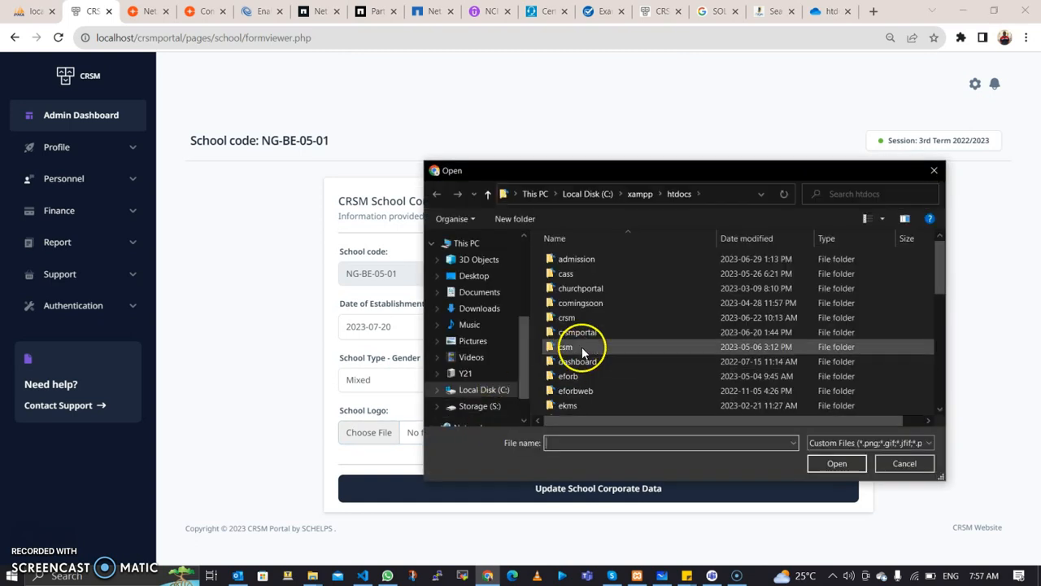
{"action": "left_click", "coordinate": [480, 339]}
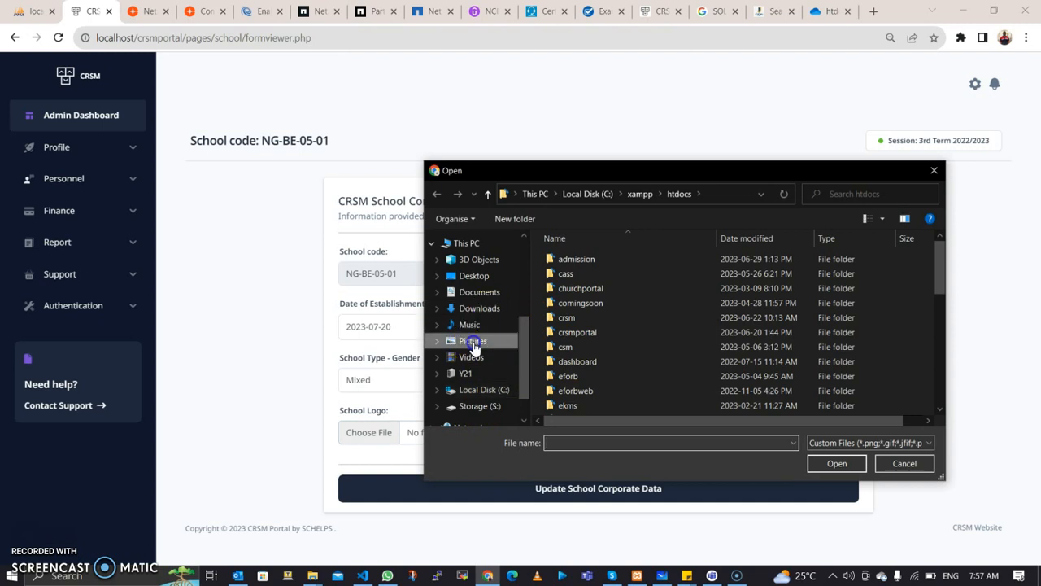
{"action": "left_click_drag", "start_coordinate": [938, 250], "coordinate": [954, 341]}
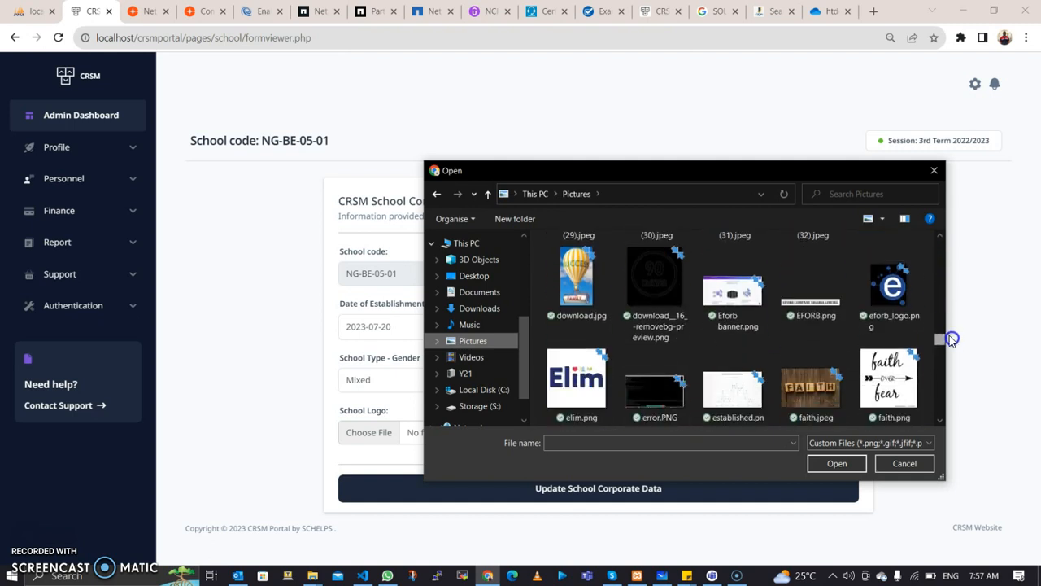
{"action": "double_click", "coordinate": [907, 312]}
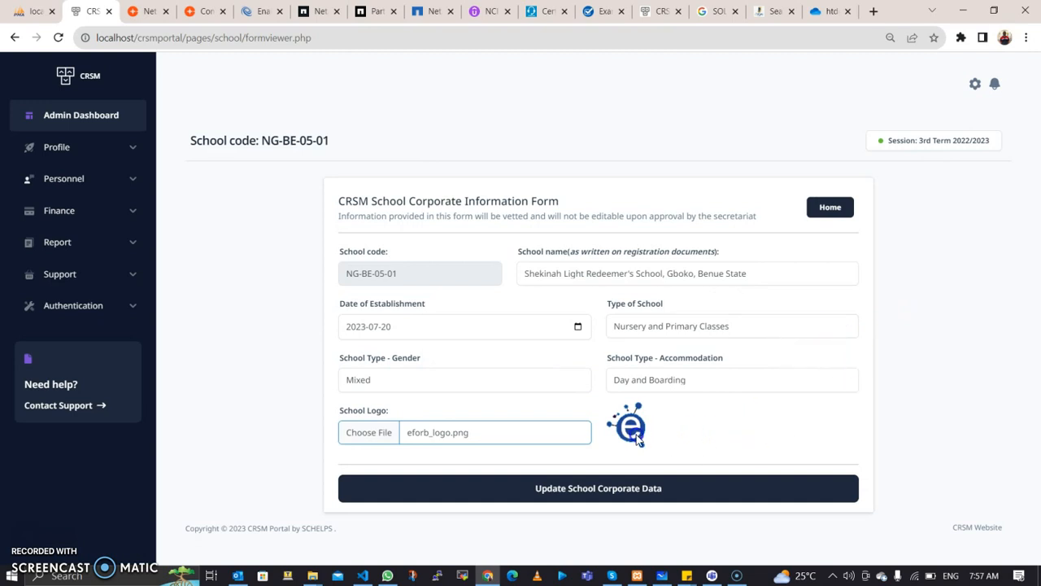
Step: Submit the school corporate data, keeping Mixed as the school gender
{"action": "left_click", "coordinate": [600, 492]}
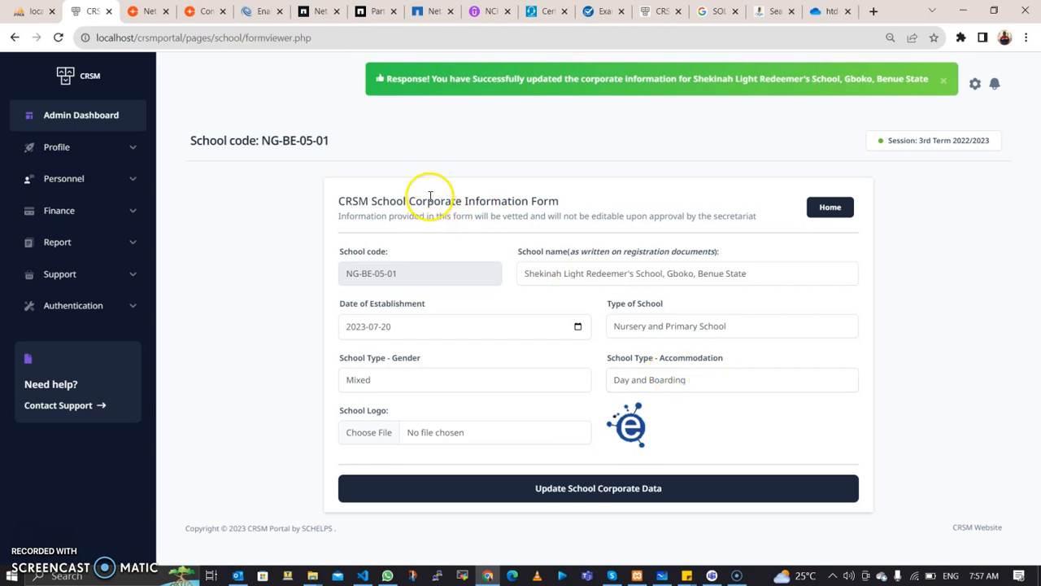
{"action": "left_click", "coordinate": [492, 378]}
{"action": "left_click", "coordinate": [492, 379]}
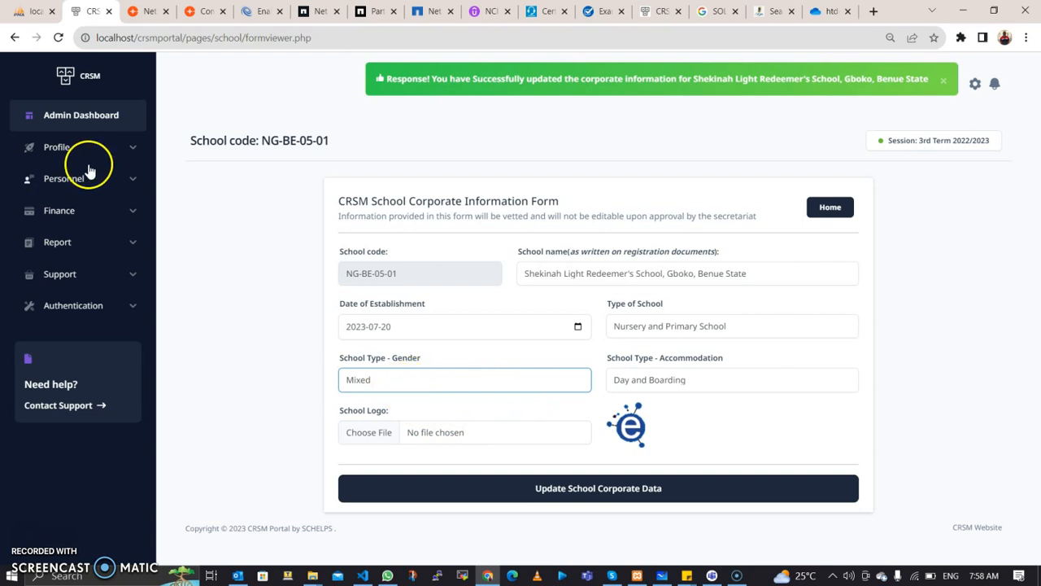
Step: Return to the Admin Dashboard and confirm Corporate details reads submitted: YES
{"action": "left_click", "coordinate": [128, 146]}
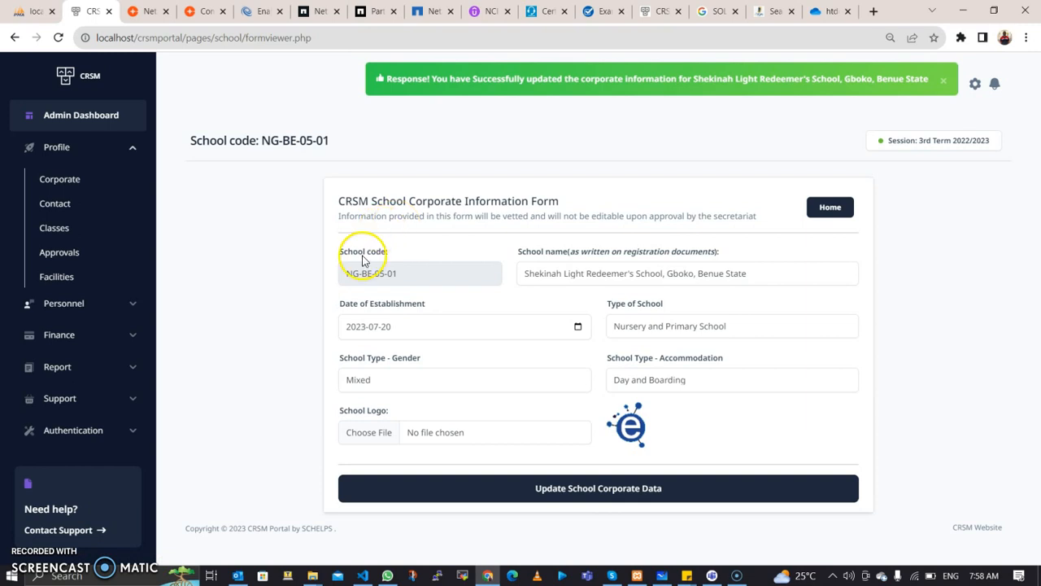
{"action": "left_click", "coordinate": [65, 124]}
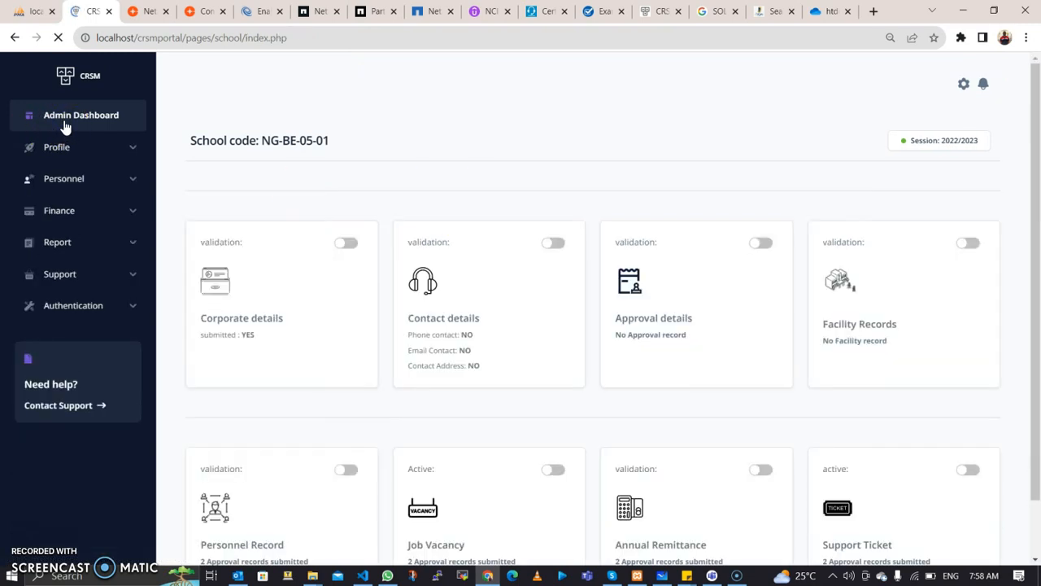
{"action": "left_click_drag", "start_coordinate": [226, 336], "coordinate": [263, 328]}
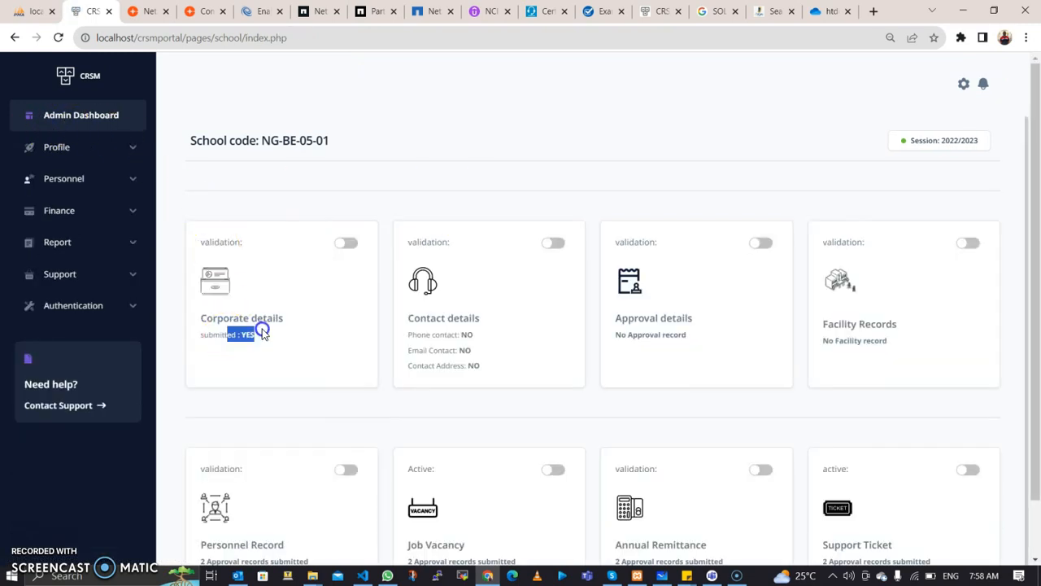
{"action": "left_click_drag", "start_coordinate": [201, 336], "coordinate": [268, 328]}
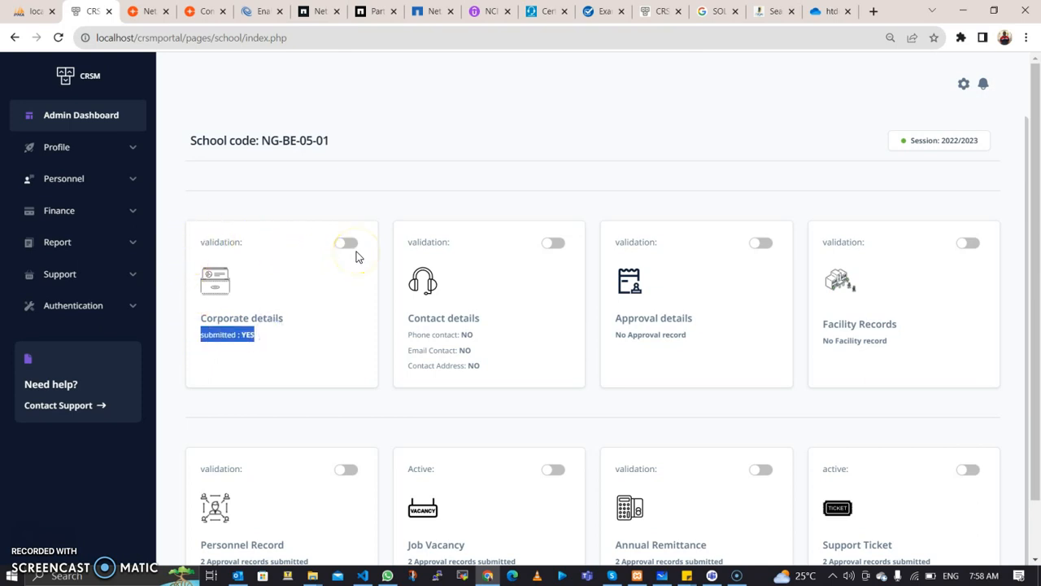
Step: Open the school contact details form and set the contact type to Phone number
{"action": "left_click", "coordinate": [79, 162]}
{"action": "left_click", "coordinate": [63, 203]}
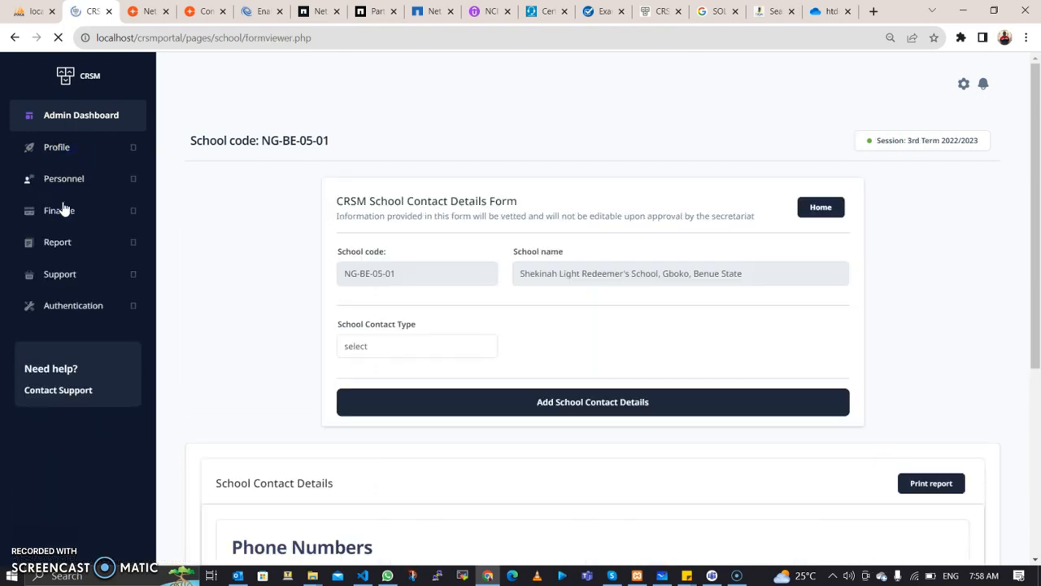
{"action": "scroll", "coordinate": [444, 302], "scroll_direction": "down", "scroll_amount": 2}
{"action": "scroll", "coordinate": [444, 303], "scroll_direction": "up", "scroll_amount": 1}
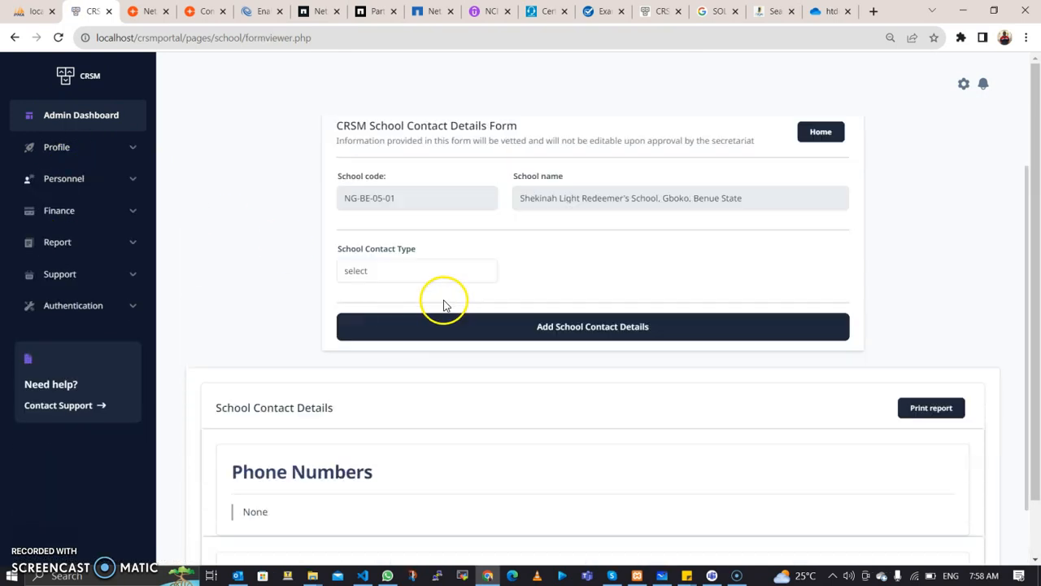
{"action": "scroll", "coordinate": [443, 302], "scroll_direction": "up", "scroll_amount": 1}
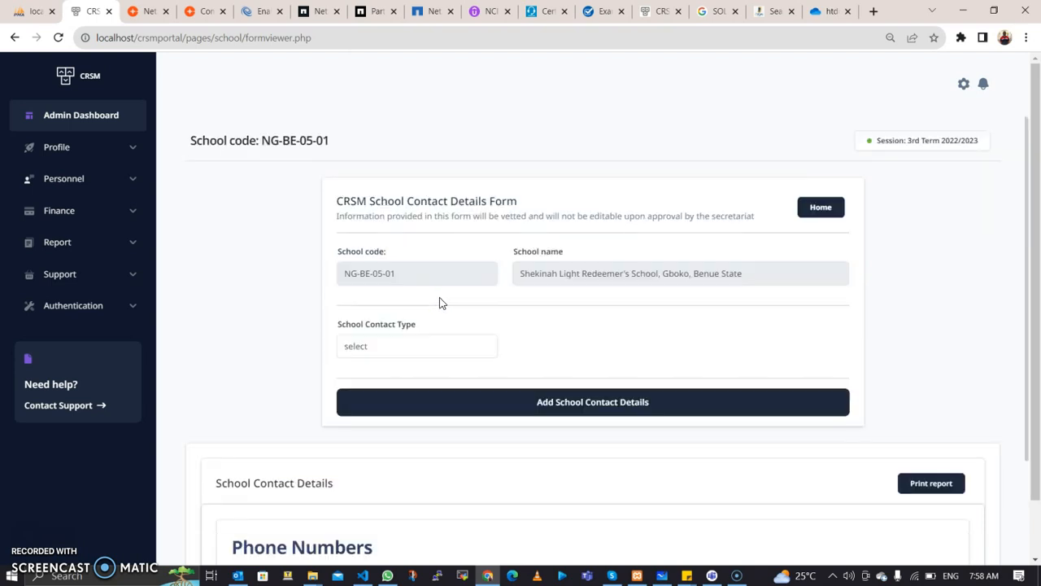
{"action": "left_click", "coordinate": [430, 347]}
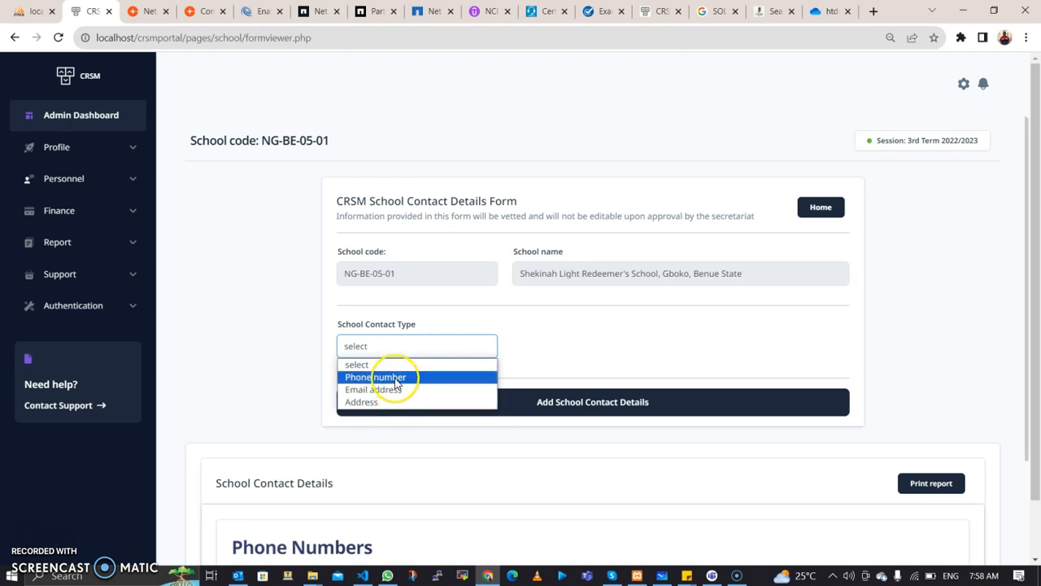
{"action": "left_click", "coordinate": [513, 332]}
{"action": "left_click", "coordinate": [470, 348]}
{"action": "left_click", "coordinate": [446, 380]}
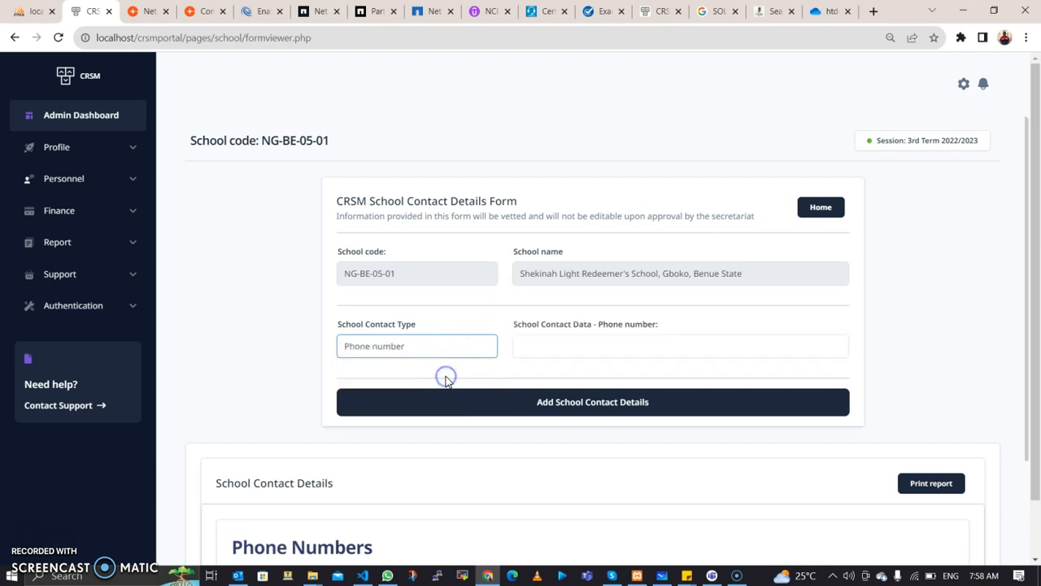
{"action": "left_click", "coordinate": [535, 348]}
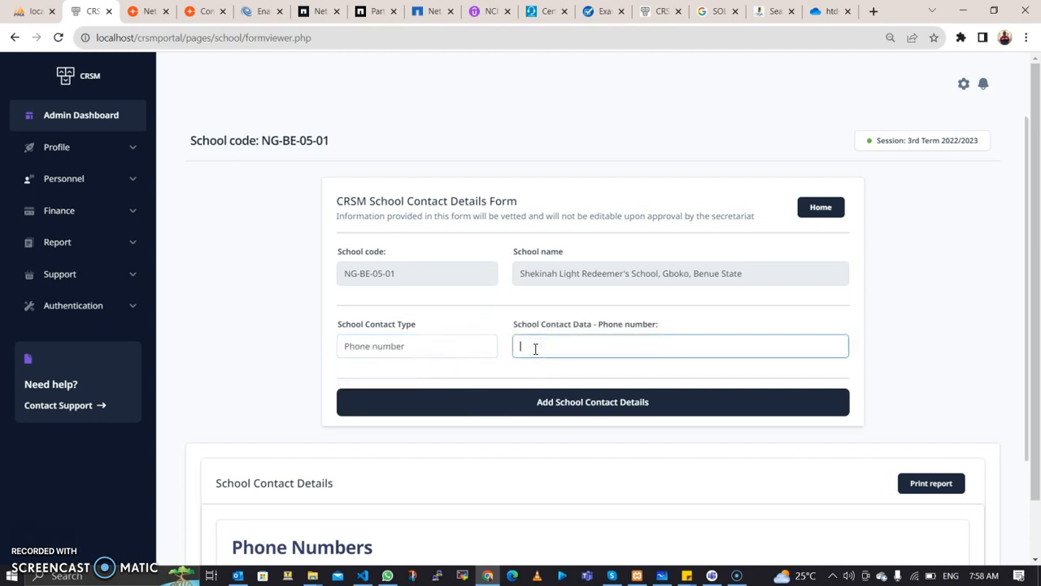
Step: Enter the school's phone number and add it as a school contact
{"action": "left_click", "coordinate": [529, 344]}
{"action": "left_click", "coordinate": [530, 345]}
{"action": "type", "text": "0"}
{"action": "left_click", "coordinate": [534, 346]}
{"action": "left_click", "coordinate": [496, 409]}
{"action": "left_click", "coordinate": [476, 412]}
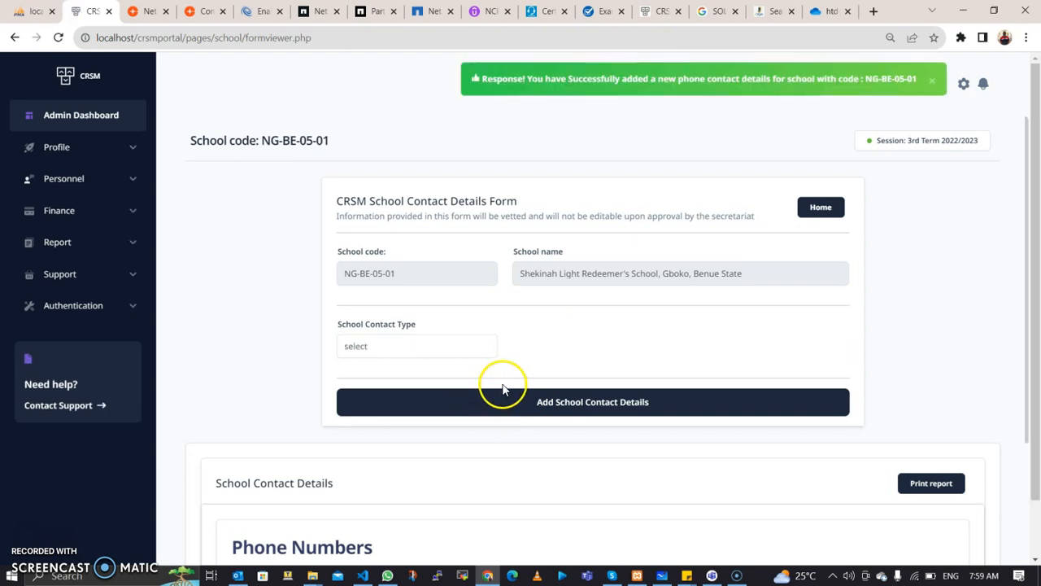
{"action": "scroll", "coordinate": [510, 393], "scroll_direction": "down", "scroll_amount": 4}
{"action": "scroll", "coordinate": [511, 393], "scroll_direction": "down", "scroll_amount": 1}
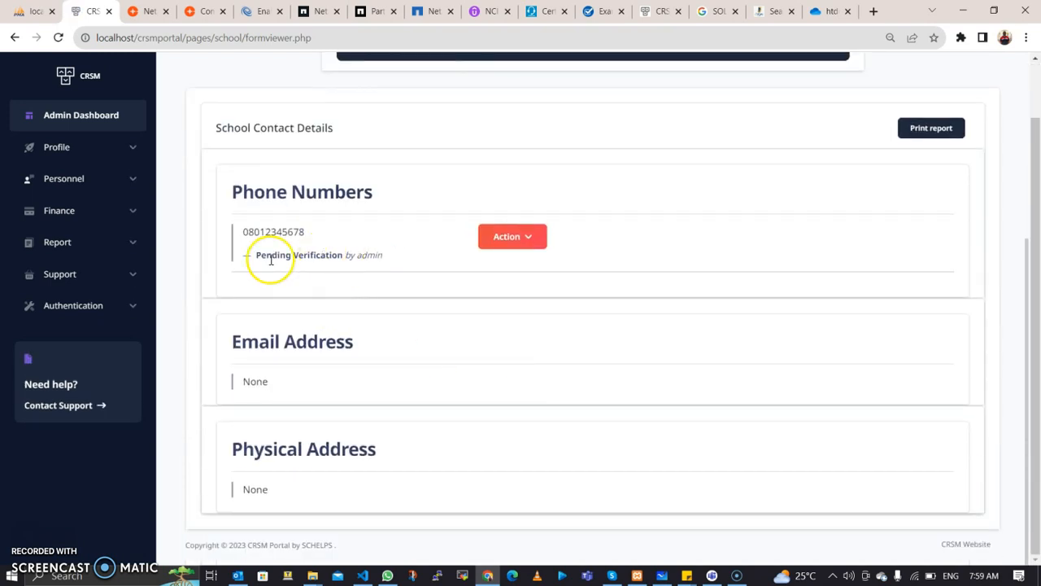
{"action": "left_click_drag", "start_coordinate": [383, 258], "coordinate": [255, 258]}
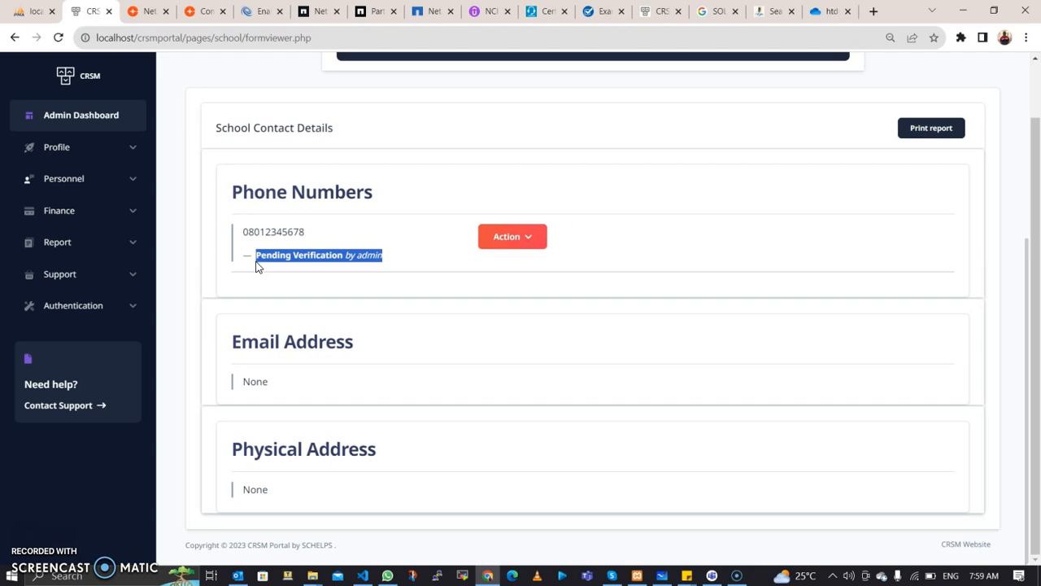
{"action": "scroll", "coordinate": [257, 265], "scroll_direction": "up", "scroll_amount": 2}
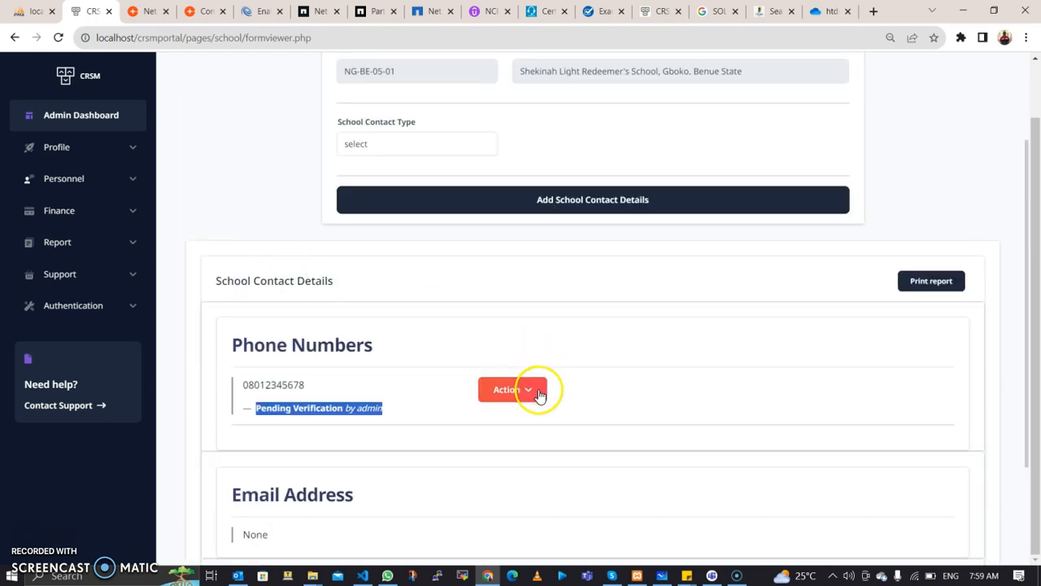
{"action": "left_click", "coordinate": [531, 392]}
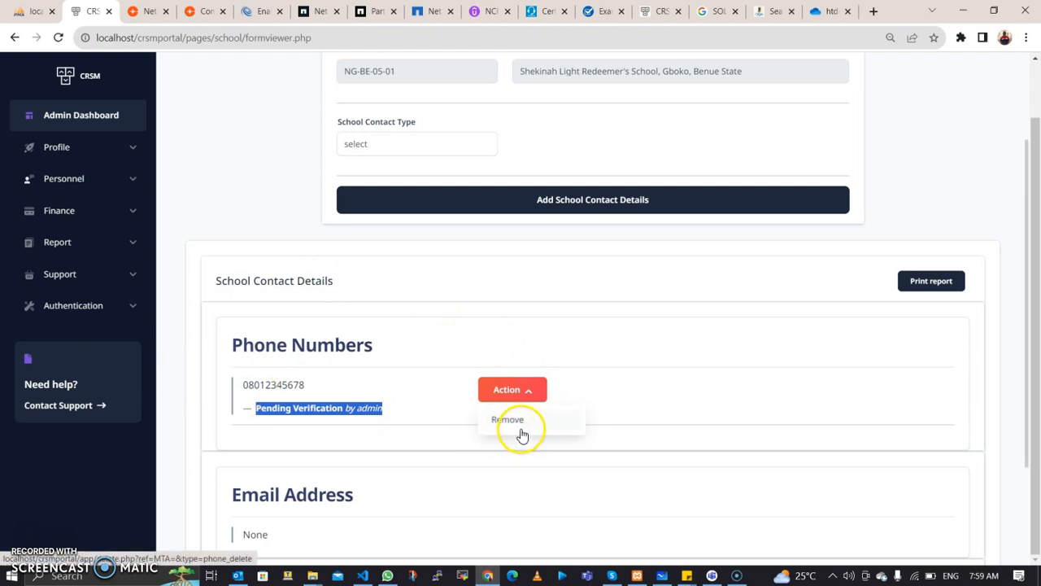
{"action": "left_click", "coordinate": [293, 413]}
{"action": "left_click", "coordinate": [361, 410]}
{"action": "left_click", "coordinate": [366, 387]}
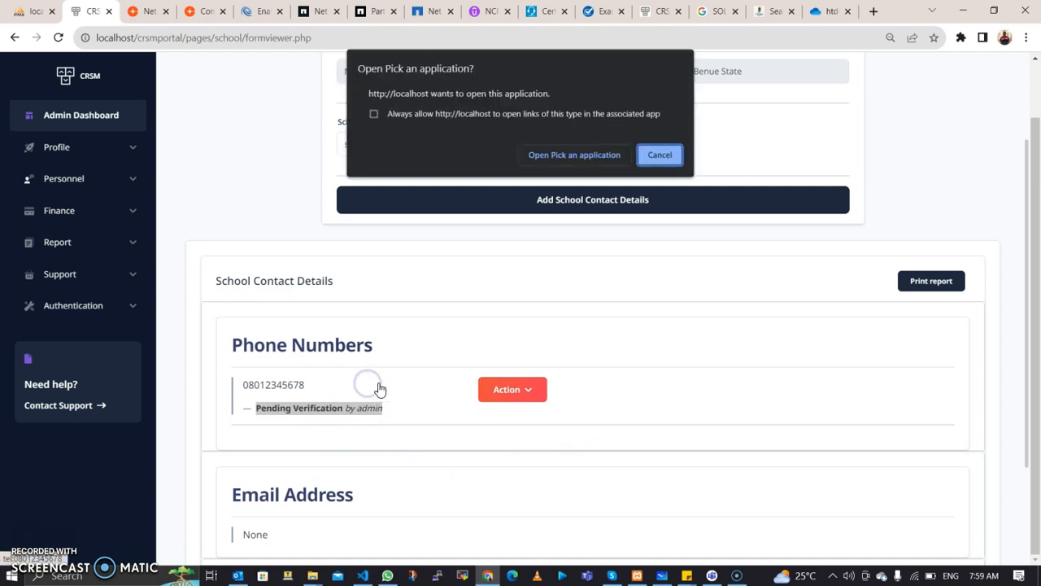
{"action": "left_click", "coordinate": [660, 155]}
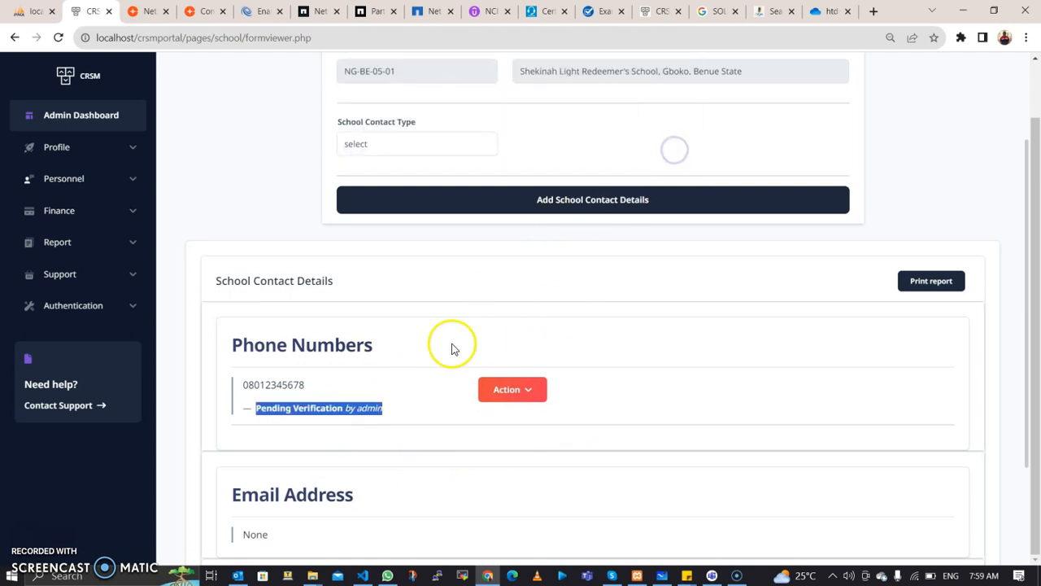
{"action": "scroll", "coordinate": [434, 305], "scroll_direction": "up", "scroll_amount": 1}
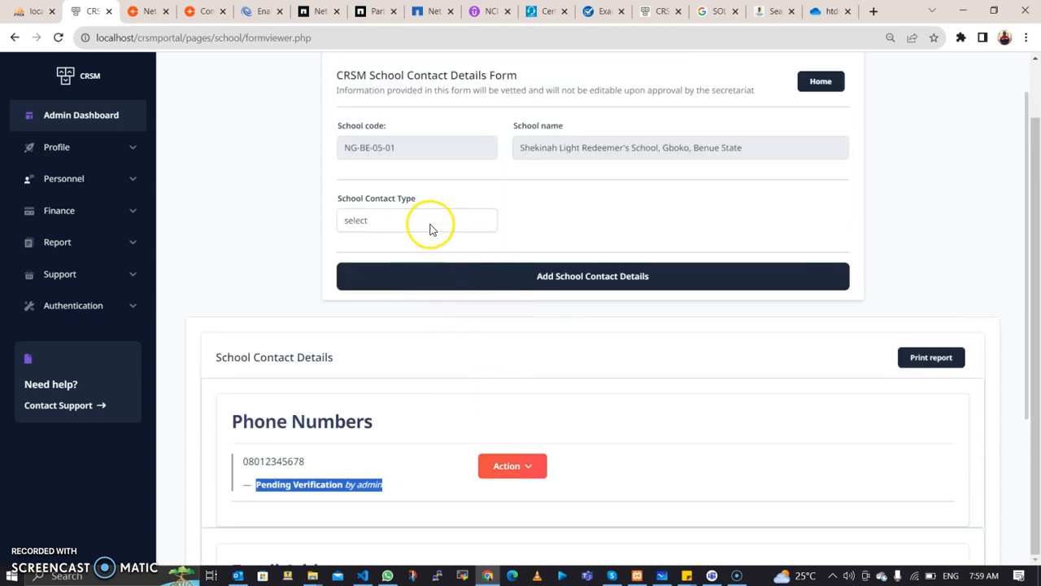
{"action": "left_click", "coordinate": [430, 222]}
Step: Choose Email address as the contact type, enter the school's email, and add it
{"action": "left_click", "coordinate": [421, 264]}
{"action": "left_click", "coordinate": [557, 215]}
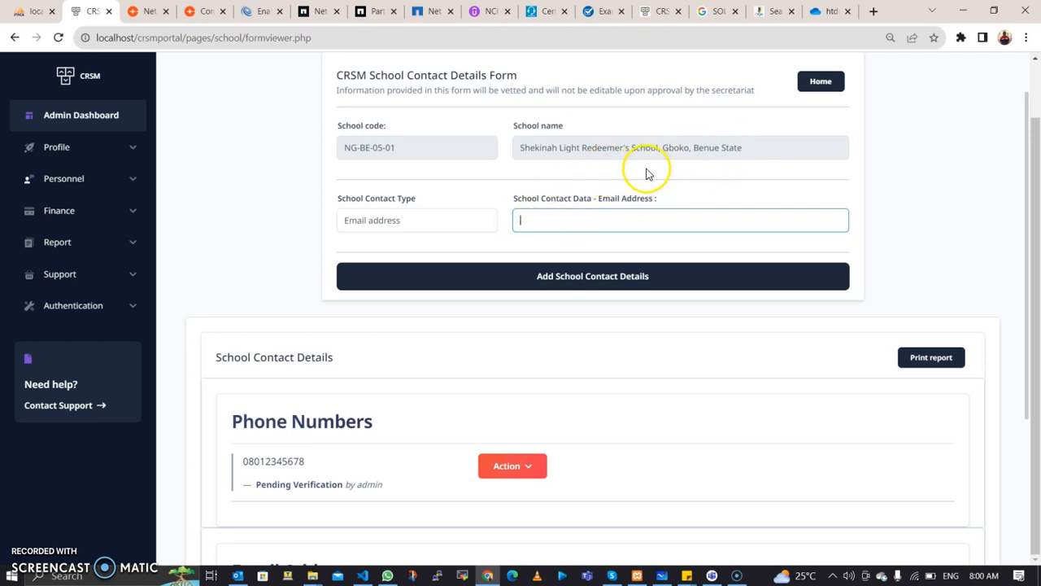
{"action": "left_click", "coordinate": [549, 229]}
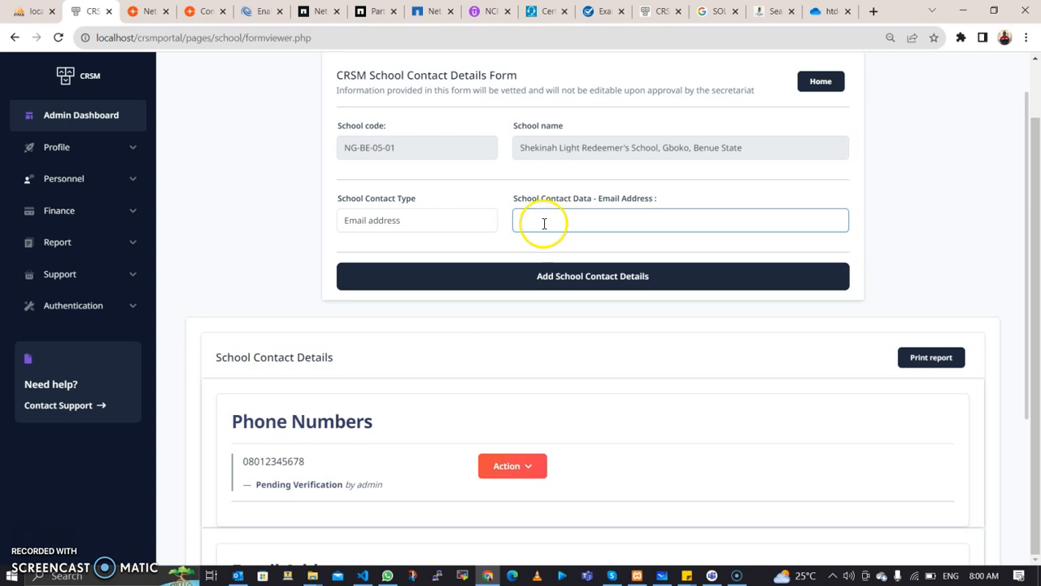
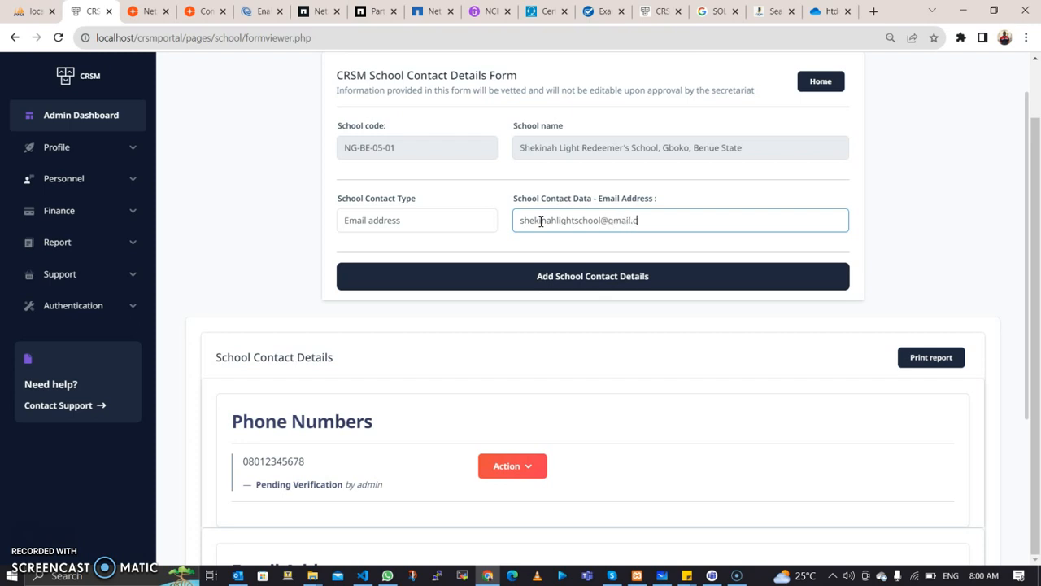
{"action": "left_click", "coordinate": [542, 293]}
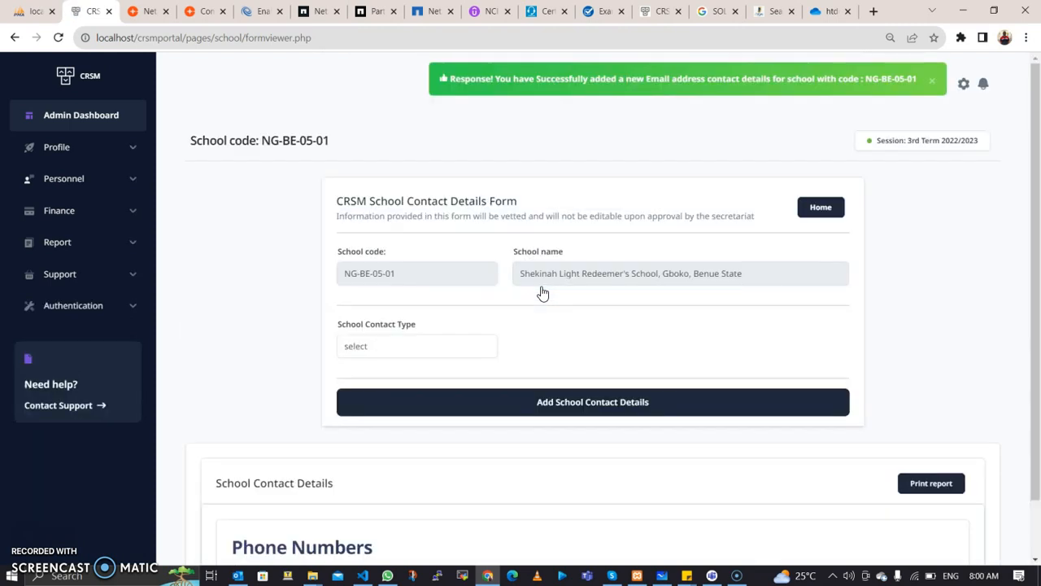
{"action": "scroll", "coordinate": [542, 293], "scroll_direction": "down", "scroll_amount": 4}
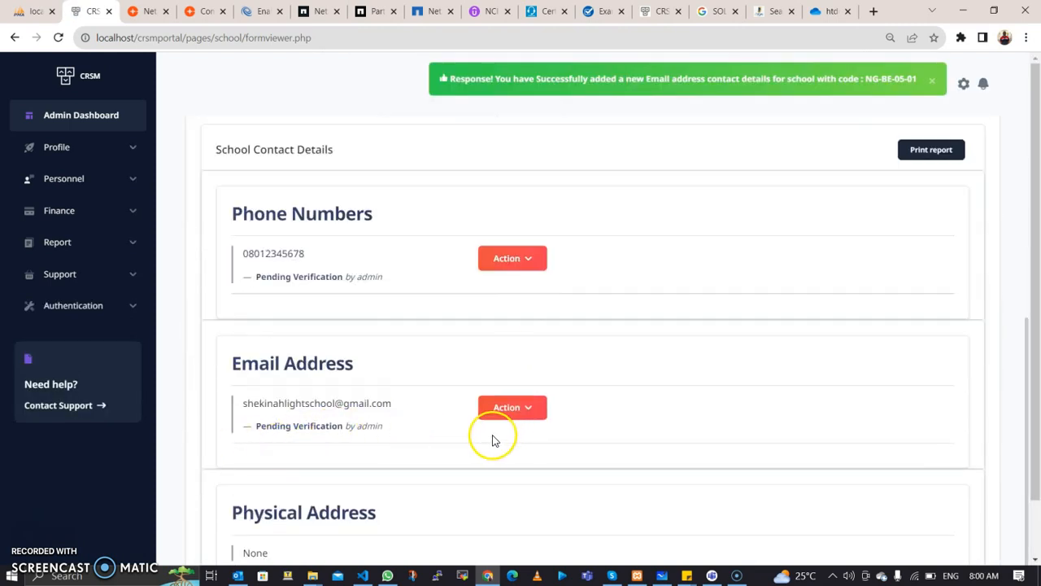
{"action": "scroll", "coordinate": [683, 383], "scroll_direction": "up", "scroll_amount": 2}
{"action": "scroll", "coordinate": [683, 383], "scroll_direction": "up", "scroll_amount": 2}
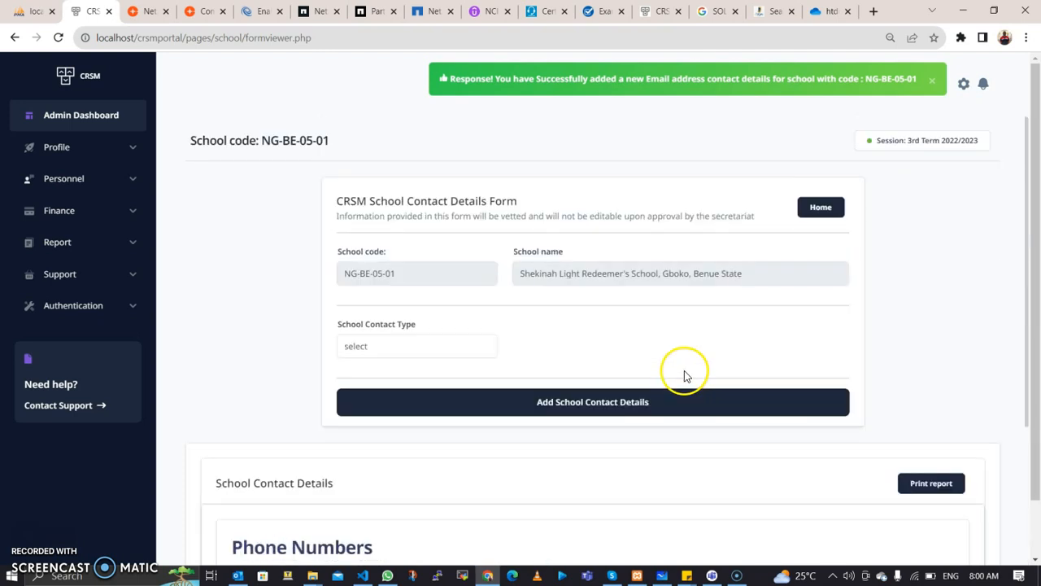
{"action": "left_click", "coordinate": [449, 354]}
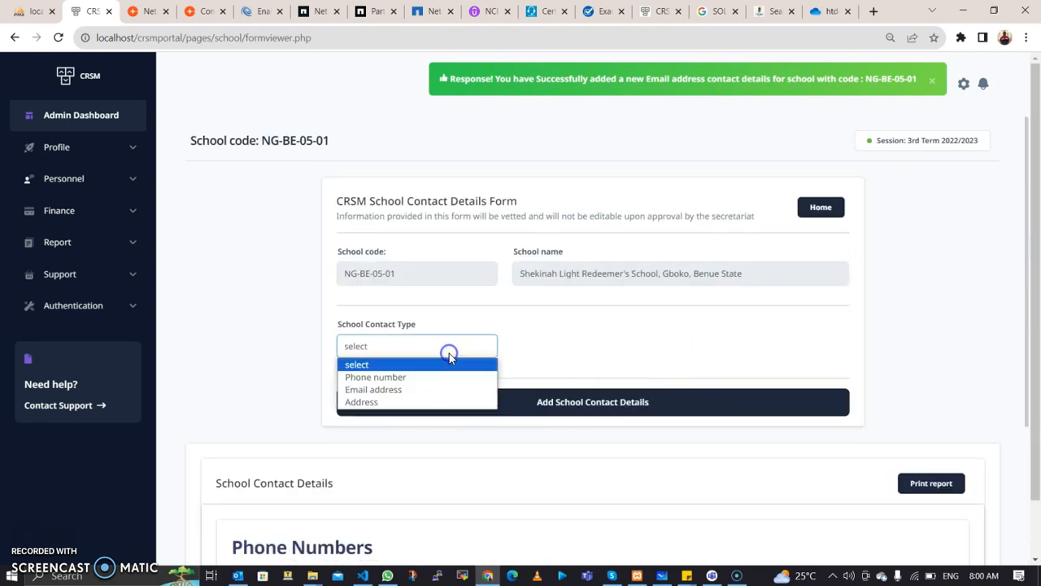
Step: Choose Address as the contact type and enter the school's street address
{"action": "left_click", "coordinate": [411, 404]}
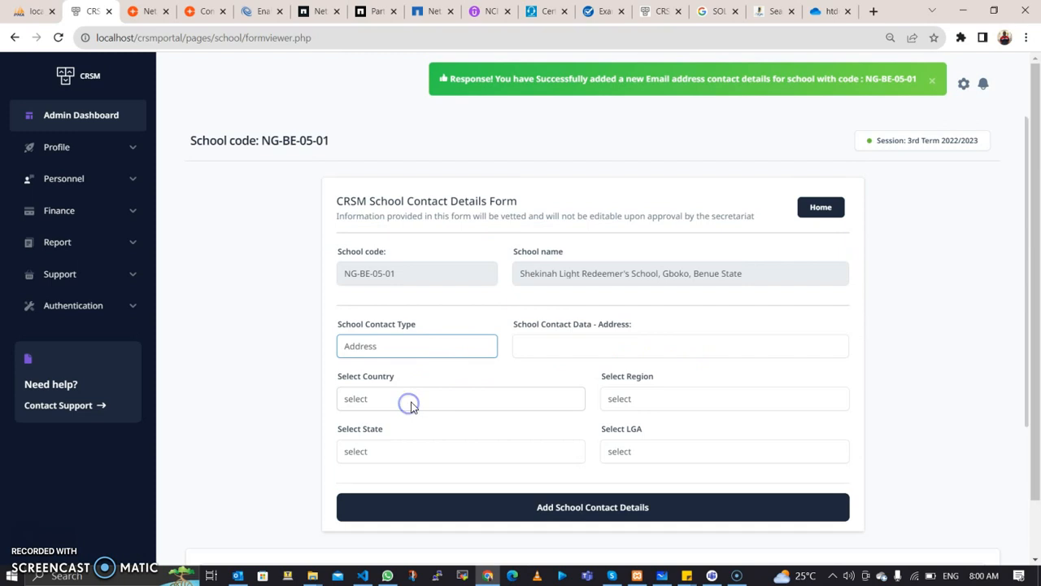
{"action": "left_click", "coordinate": [556, 348]}
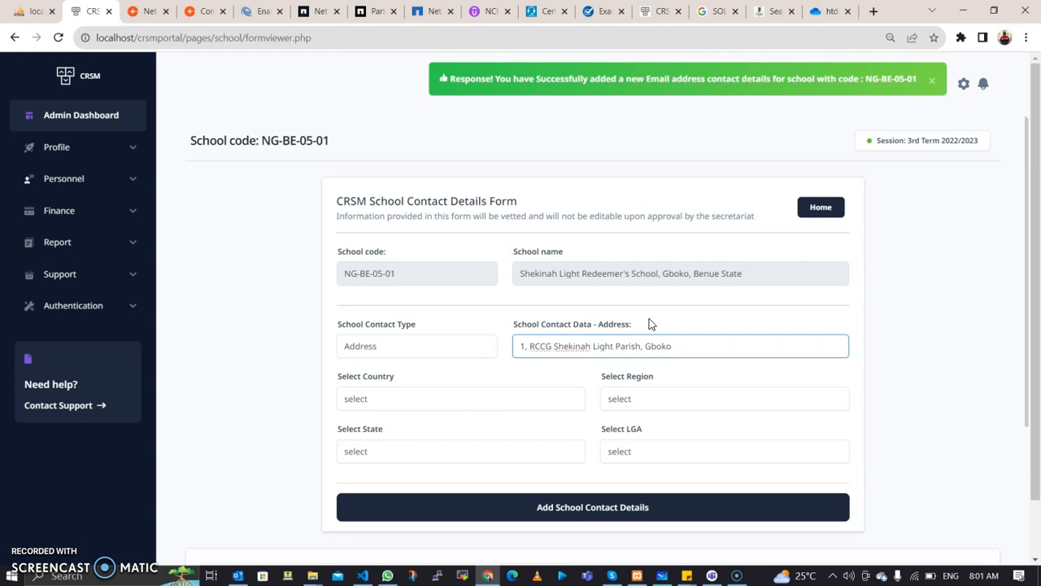
{"action": "type", "text": "Benue Stat"}
{"action": "key", "text": "BackSpace"}
{"action": "key", "text": "BackSpace"}
{"action": "key", "text": "BackSpace"}
{"action": "key", "text": "BackSpace"}
{"action": "key", "text": "BackSpace"}
{"action": "key", "text": "BackSpace"}
{"action": "key", "text": "BackSpace"}
{"action": "key", "text": "BackSpace"}
{"action": "key", "text": "BackSpace"}
{"action": "key", "text": "BackSpace"}
Step: Set Nigeria, North Central, Benue State and Gboko LGA, then add the address contact
{"action": "left_click", "coordinate": [499, 398]}
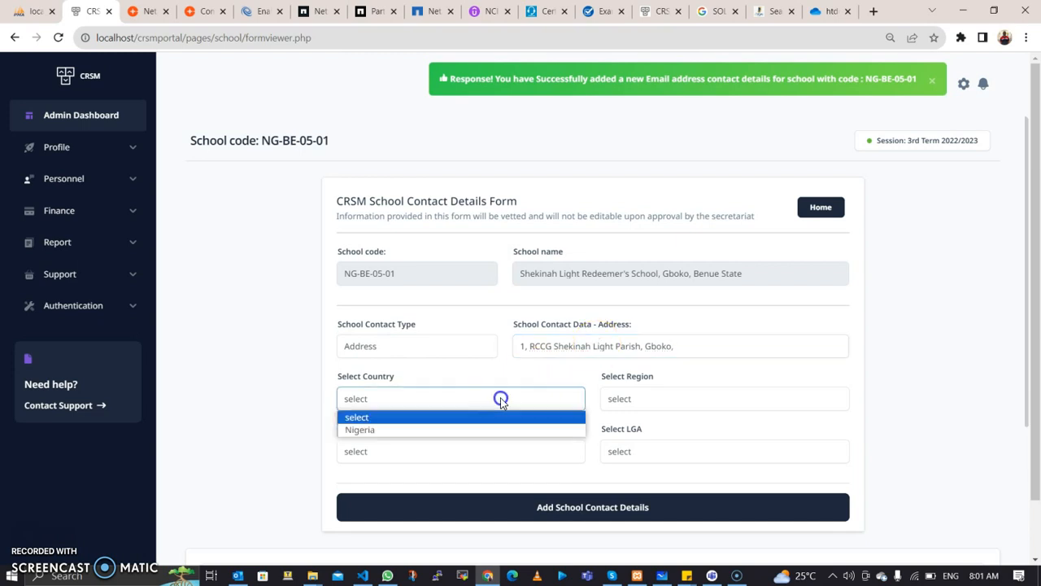
{"action": "left_click", "coordinate": [491, 428]}
{"action": "left_click", "coordinate": [648, 397]}
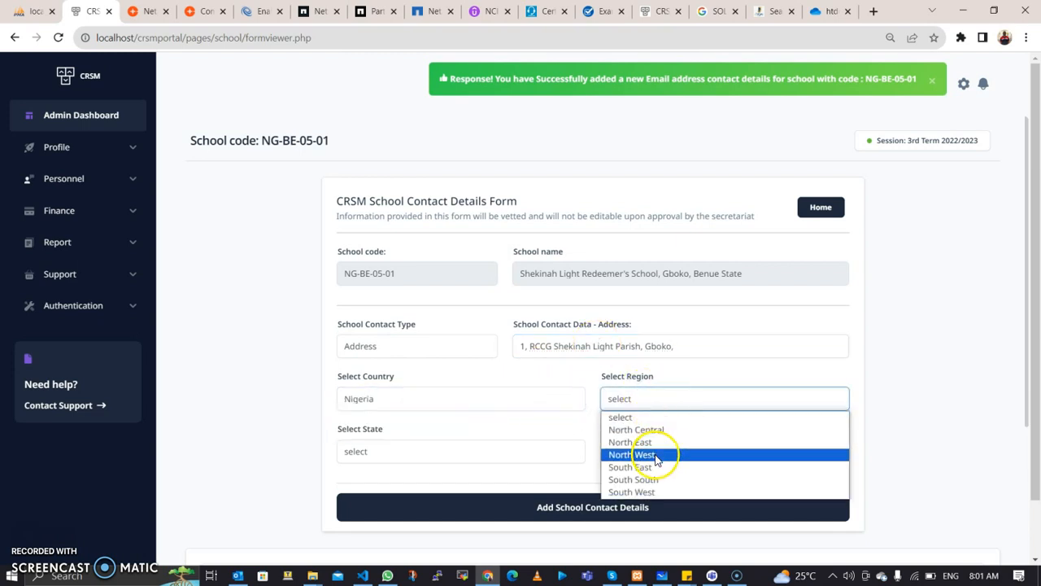
{"action": "left_click", "coordinate": [663, 472]}
{"action": "left_click", "coordinate": [658, 399]}
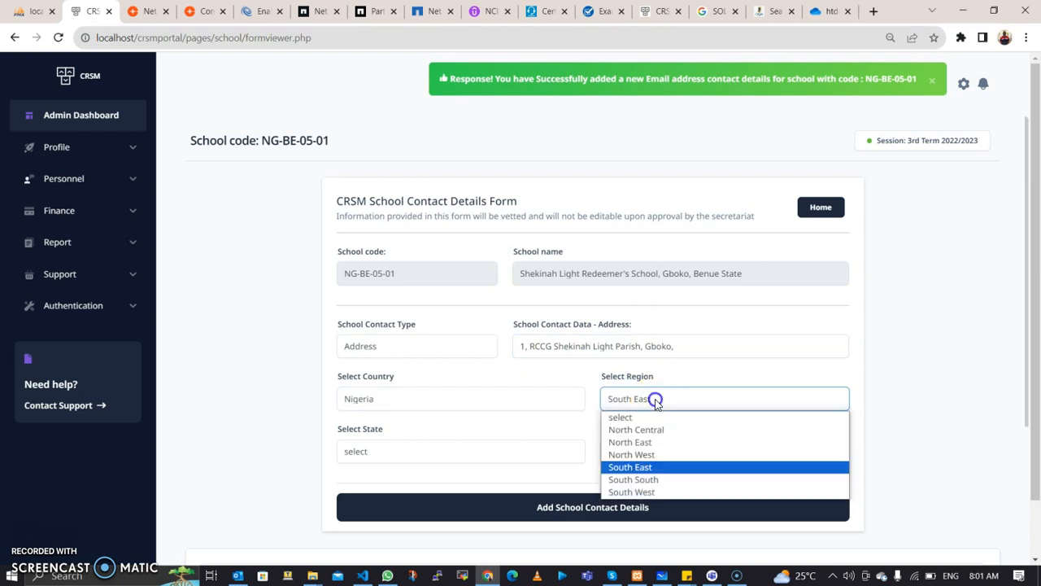
{"action": "left_click", "coordinate": [659, 430]}
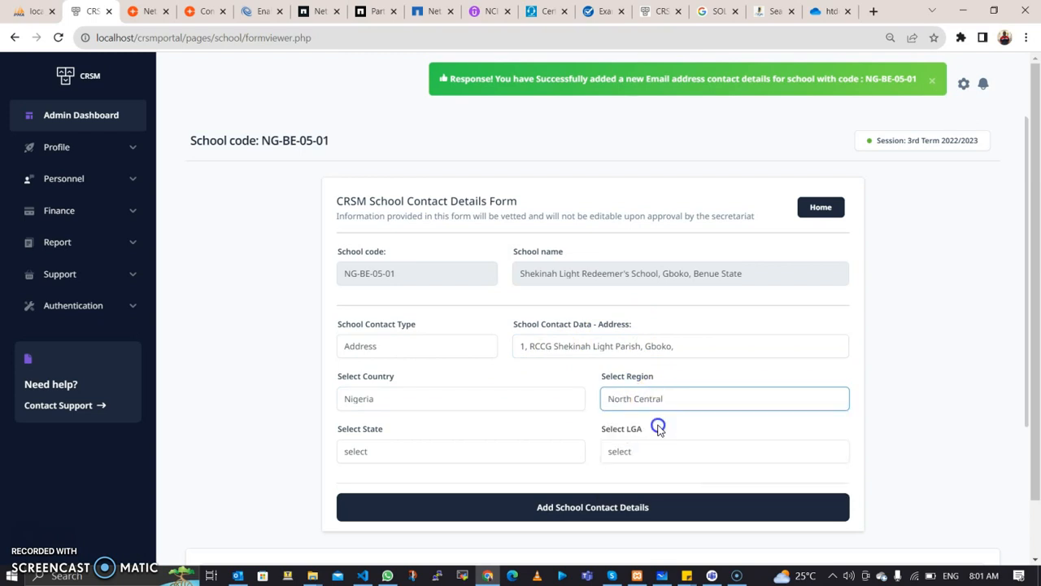
{"action": "left_click", "coordinate": [520, 453]}
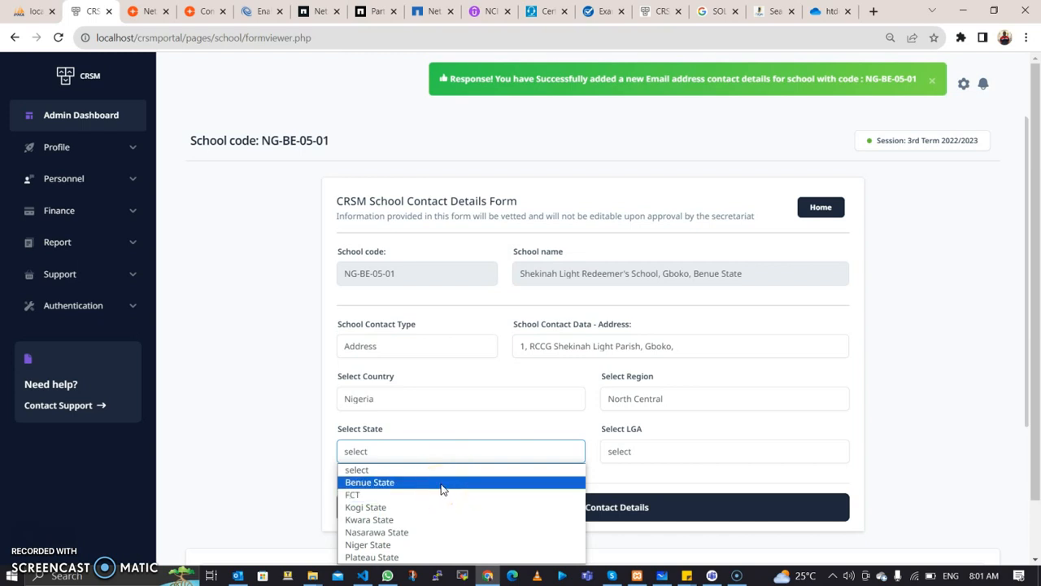
{"action": "left_click", "coordinate": [442, 488]}
{"action": "left_click", "coordinate": [622, 460]}
{"action": "left_click_drag", "start_coordinate": [622, 460], "coordinate": [646, 233]}
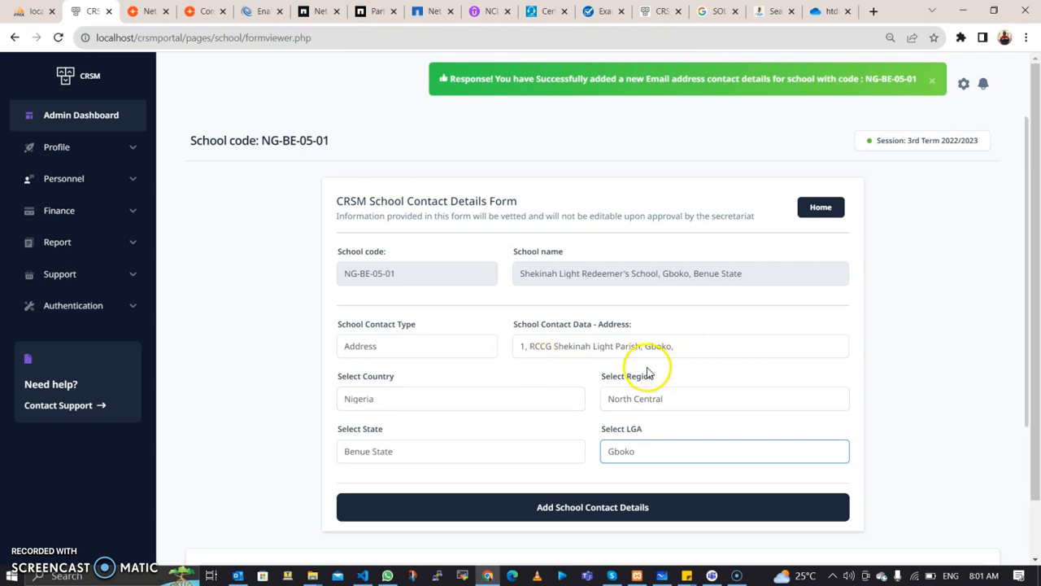
{"action": "left_click", "coordinate": [615, 509]}
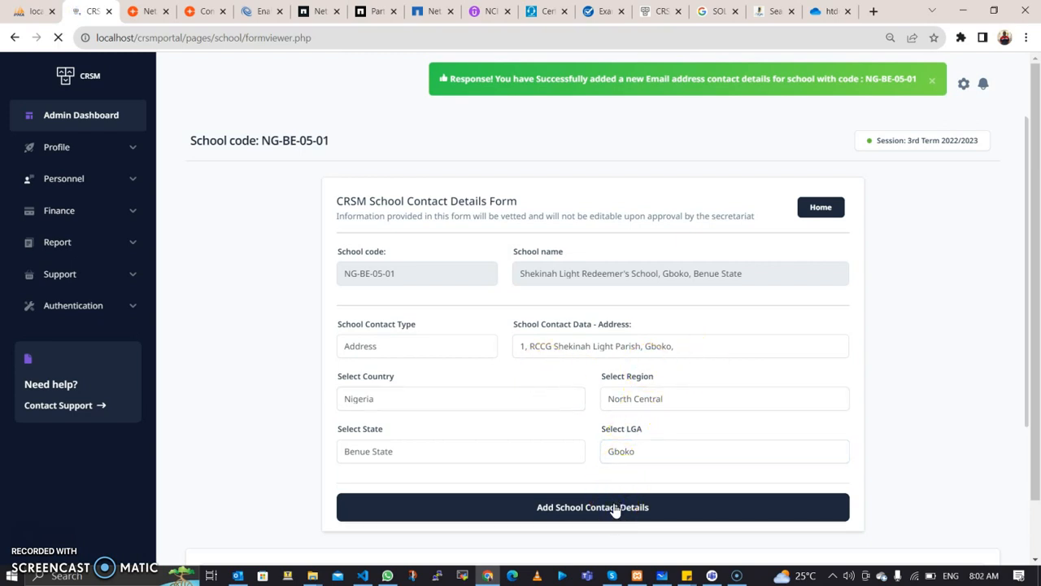
Step: Check the new Gboko physical address in the contact list and expand the Profile sections
{"action": "scroll", "coordinate": [516, 464], "scroll_direction": "down", "scroll_amount": 6}
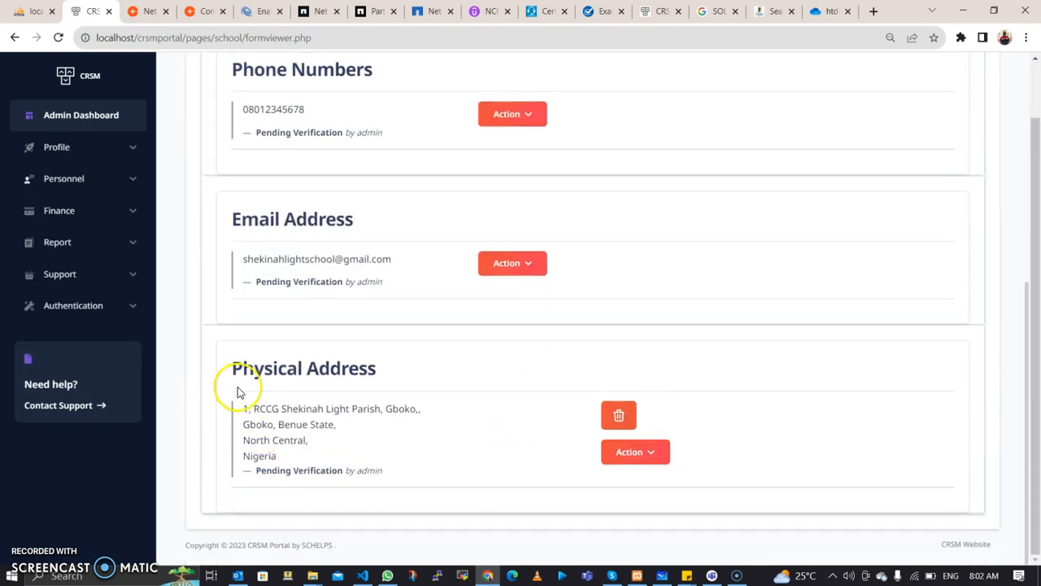
{"action": "scroll", "coordinate": [236, 382], "scroll_direction": "up", "scroll_amount": 4}
{"action": "left_click", "coordinate": [132, 149]}
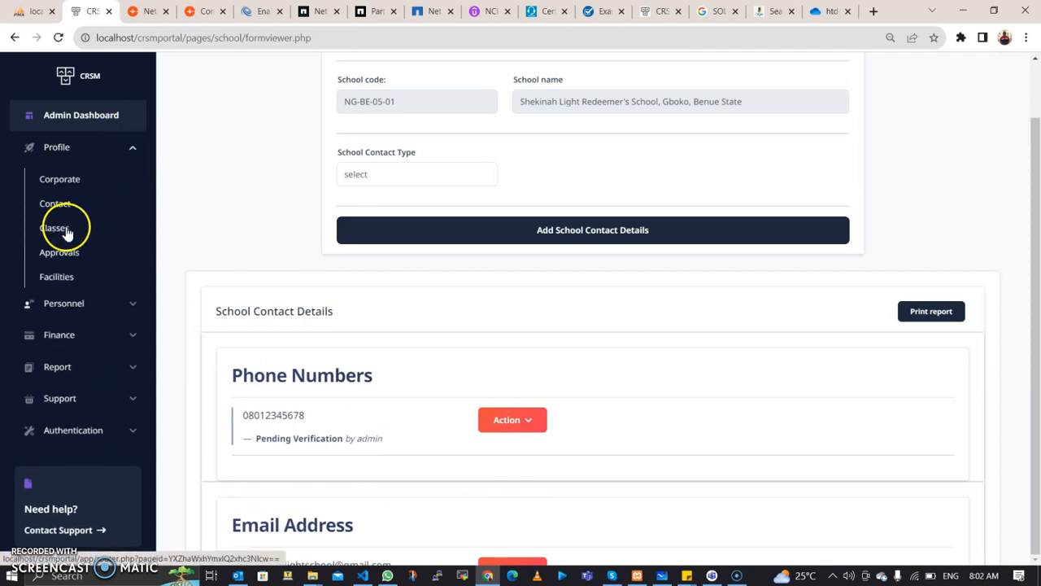
Step: Add a Creche class with 1 arm under Nursery - Early Childhood Education
{"action": "left_click", "coordinate": [66, 231]}
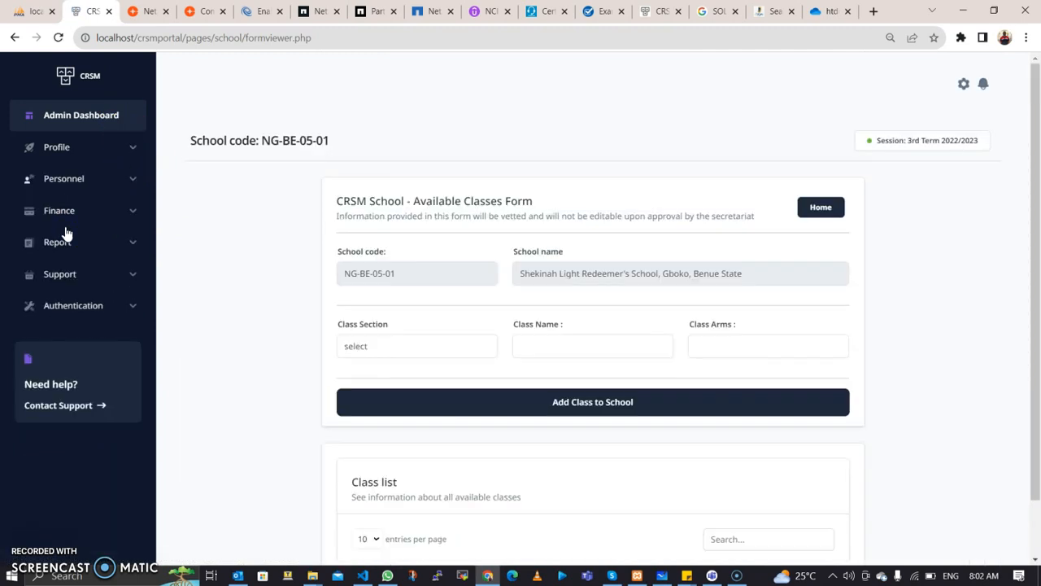
{"action": "scroll", "coordinate": [419, 254], "scroll_direction": "down", "scroll_amount": 3}
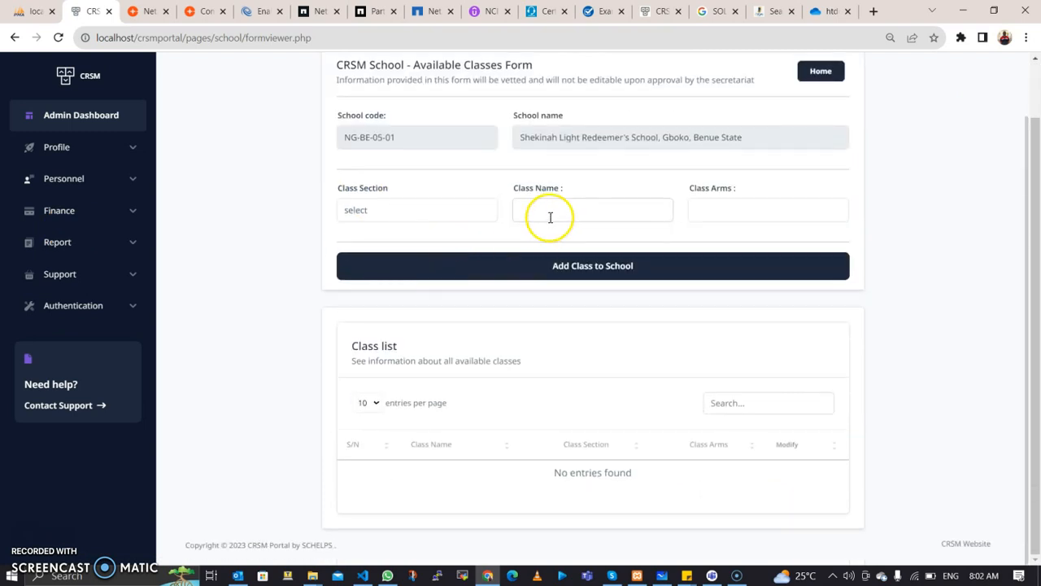
{"action": "left_click", "coordinate": [465, 213]}
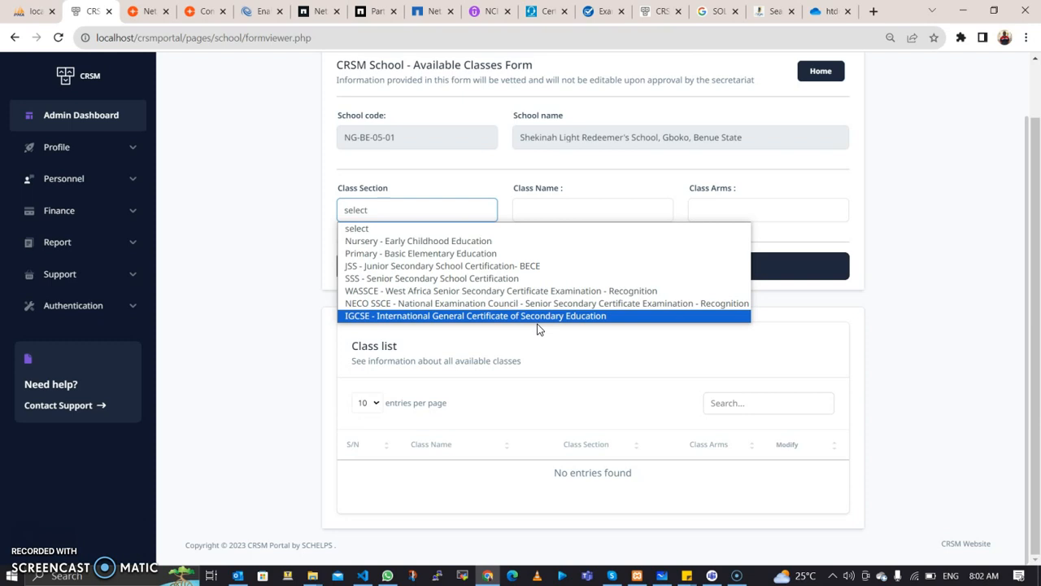
{"action": "left_click", "coordinate": [483, 213]}
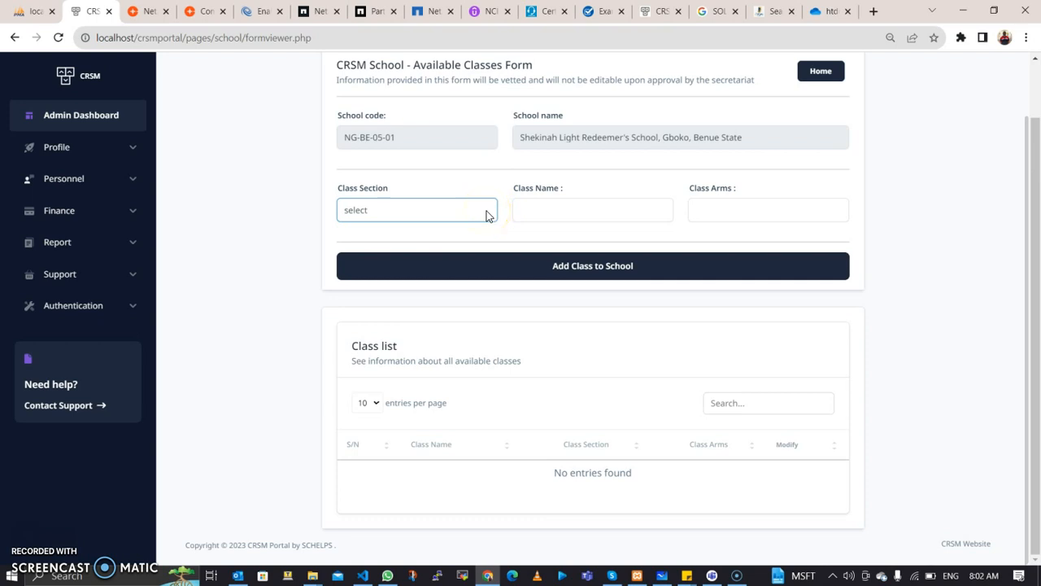
{"action": "left_click", "coordinate": [486, 214]}
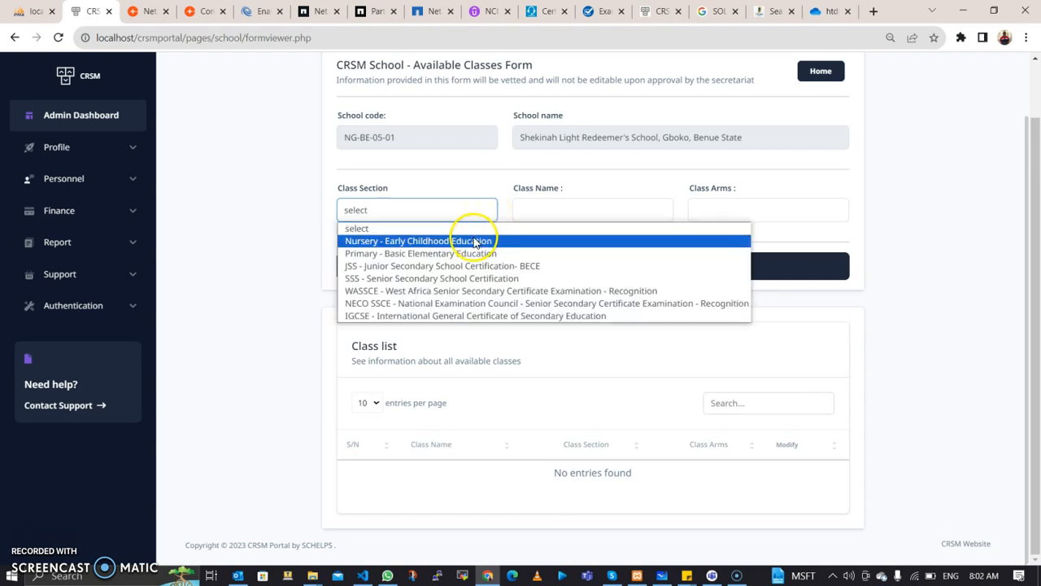
{"action": "left_click", "coordinate": [470, 242]}
{"action": "left_click", "coordinate": [536, 209]}
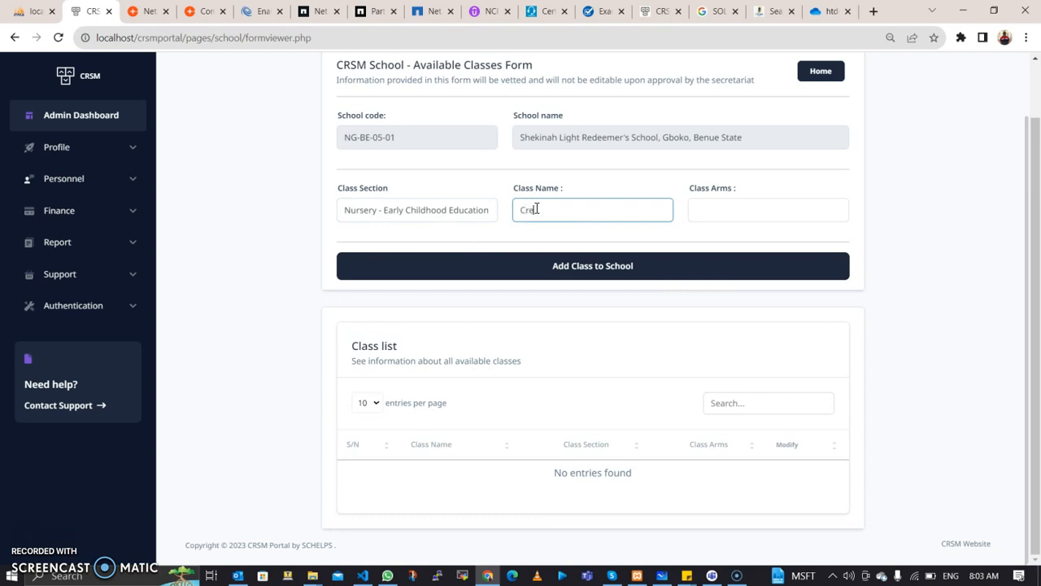
{"action": "type", "text": "Creche"}
{"action": "left_click", "coordinate": [737, 206]}
{"action": "type", "text": "1"}
{"action": "left_click", "coordinate": [642, 267]}
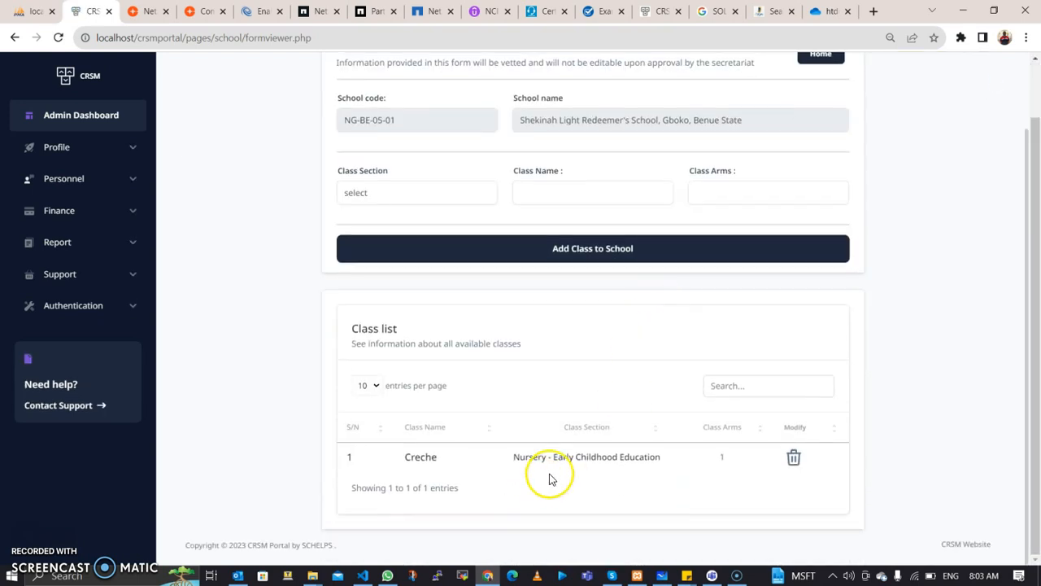
Step: Add Kindergarten One with 2 arms under the Nursery section
{"action": "left_click", "coordinate": [386, 194]}
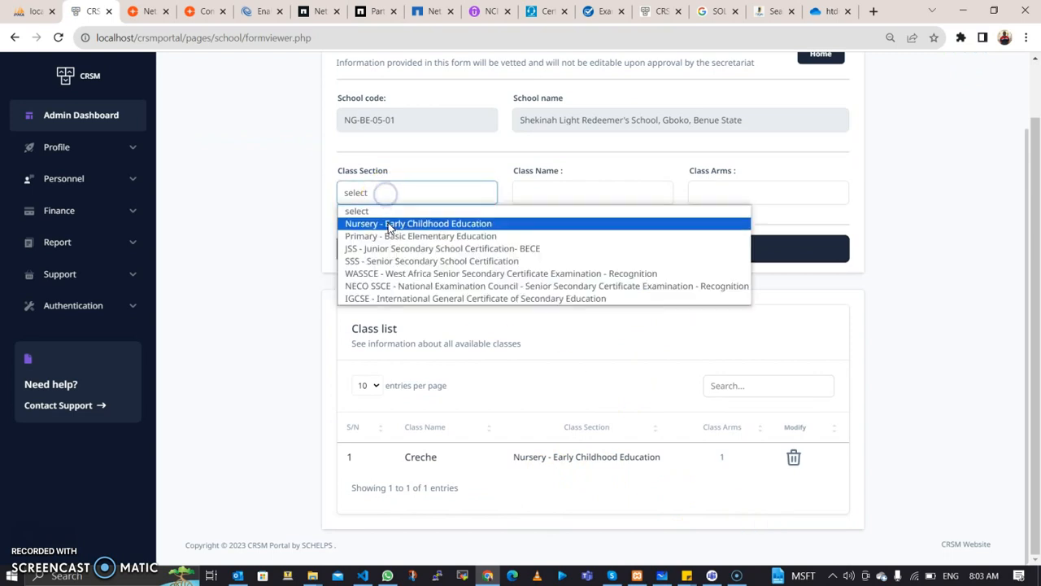
{"action": "left_click", "coordinate": [389, 224]}
{"action": "left_click", "coordinate": [551, 190]}
{"action": "type", "text": "Kind"}
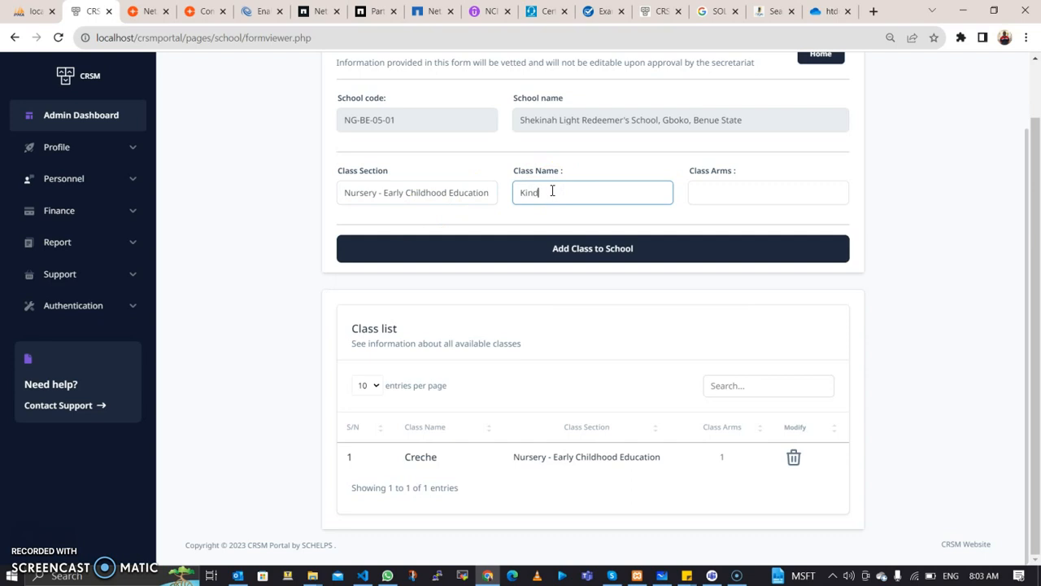
{"action": "type", "text": "ergarten One"}
{"action": "left_click", "coordinate": [696, 190]}
{"action": "type", "text": "2"}
{"action": "left_click", "coordinate": [628, 248]}
Step: Add Kindergarten Two with 2 arms under Nursery - Early Childhood Education
{"action": "scroll", "coordinate": [608, 288], "scroll_direction": "down", "scroll_amount": 3}
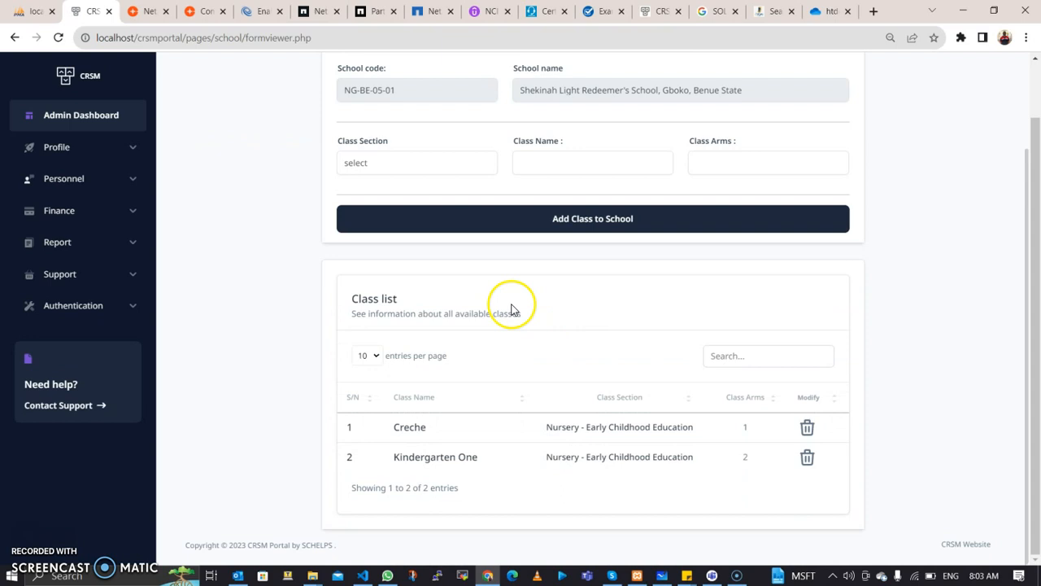
{"action": "left_click", "coordinate": [401, 169]}
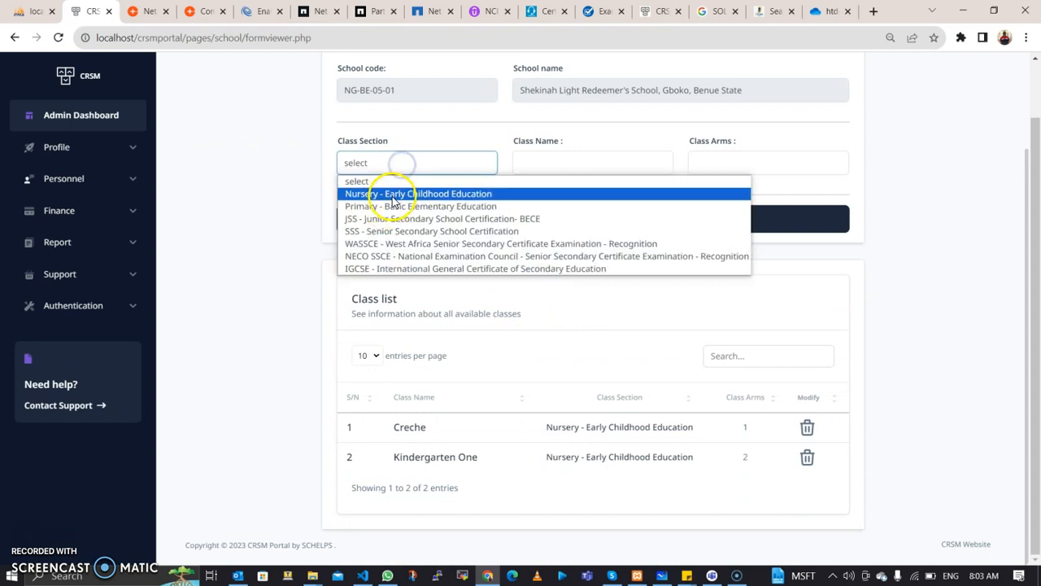
{"action": "left_click", "coordinate": [413, 189]}
{"action": "left_click", "coordinate": [555, 153]}
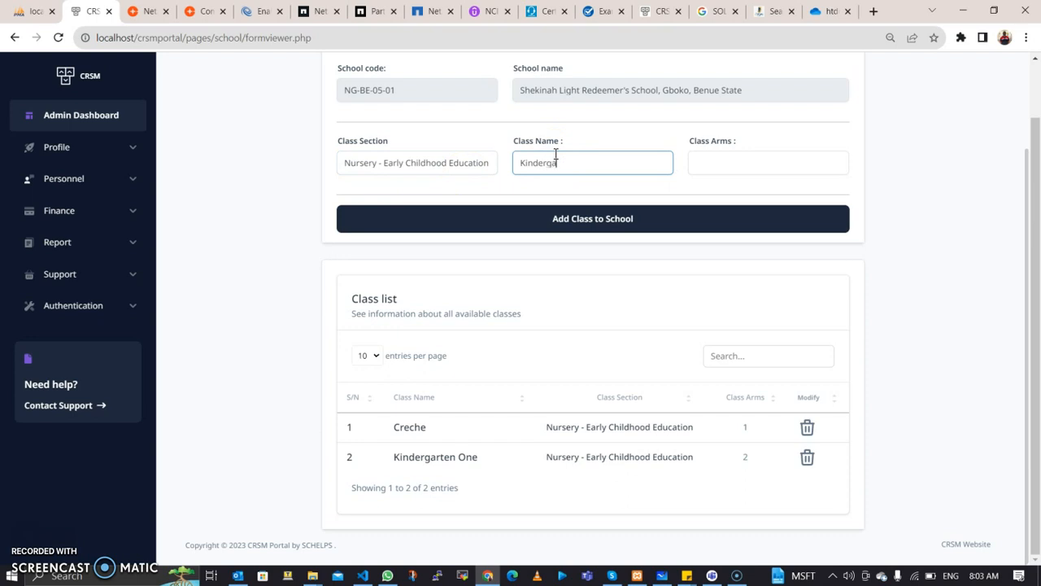
{"action": "type", "text": "Kindergarten Two"}
{"action": "left_click", "coordinate": [736, 154]}
{"action": "type", "text": "2"}
{"action": "left_click", "coordinate": [596, 224]}
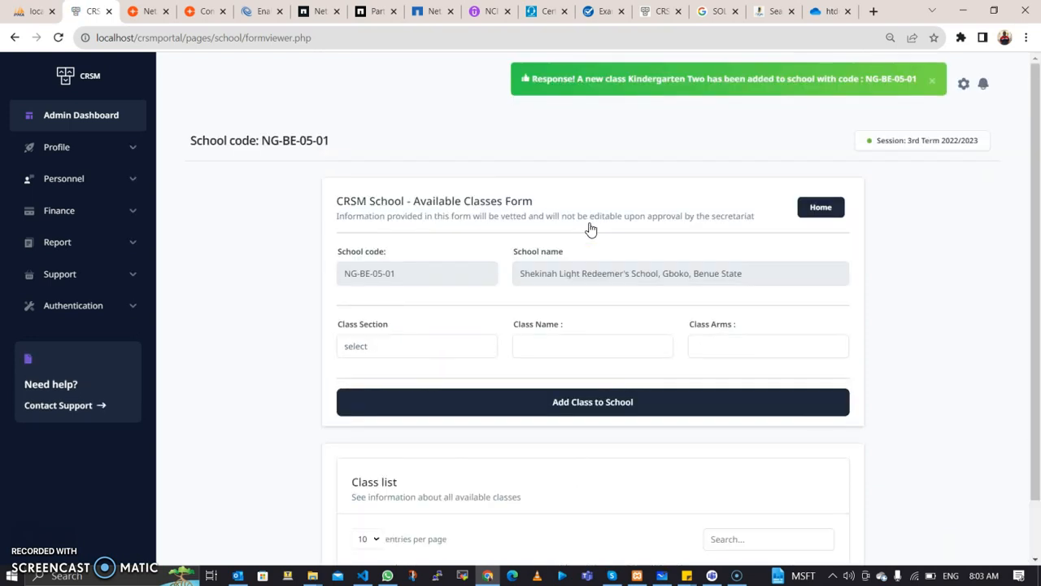
{"action": "scroll", "coordinate": [609, 295], "scroll_direction": "down", "scroll_amount": 3}
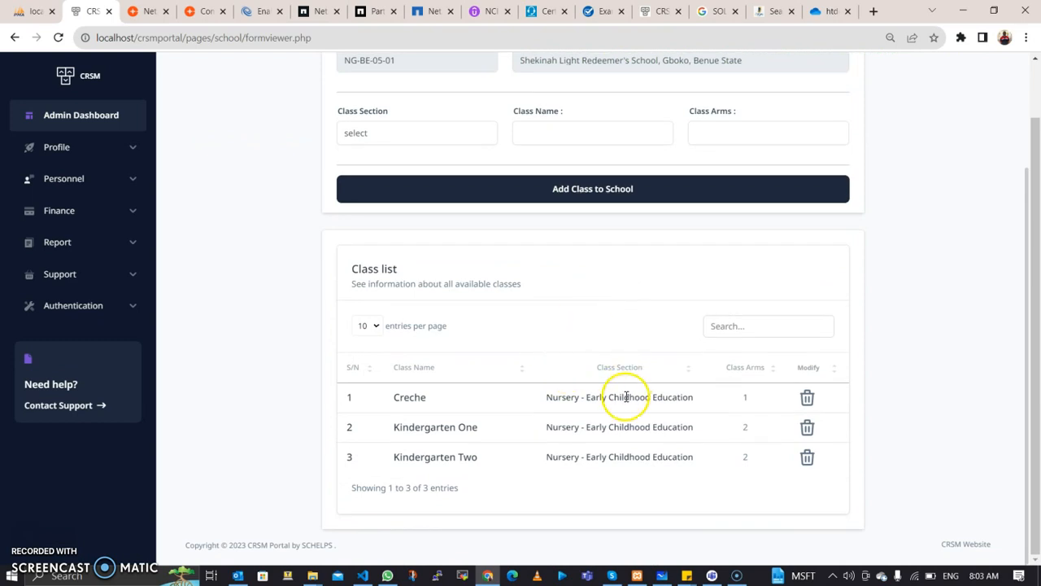
{"action": "scroll", "coordinate": [588, 318], "scroll_direction": "up", "scroll_amount": 3}
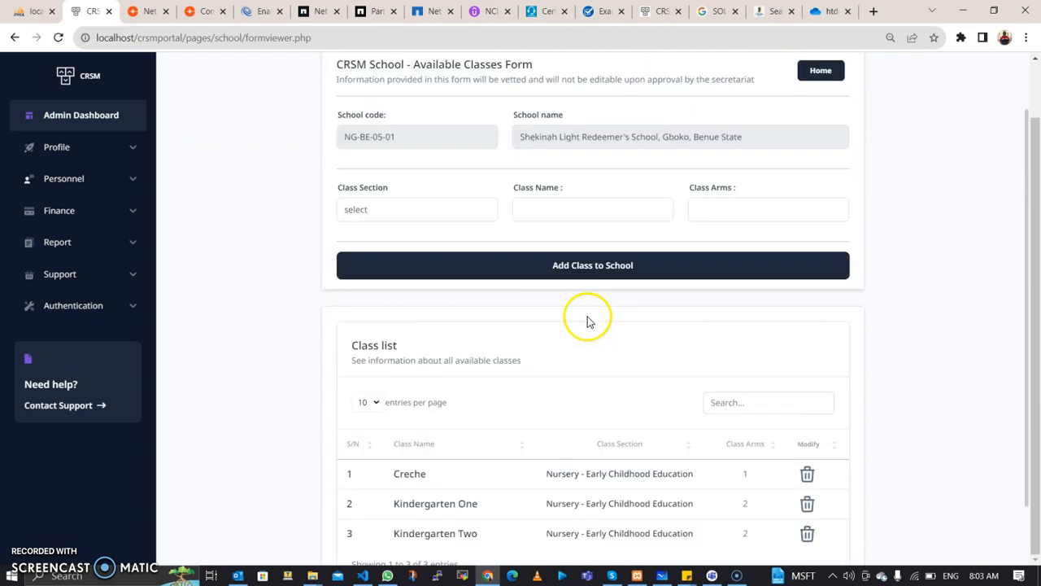
Step: Open the School Approval Records Form and choose approval type Nursery - Early Childhood Education
{"action": "left_click", "coordinate": [117, 153]}
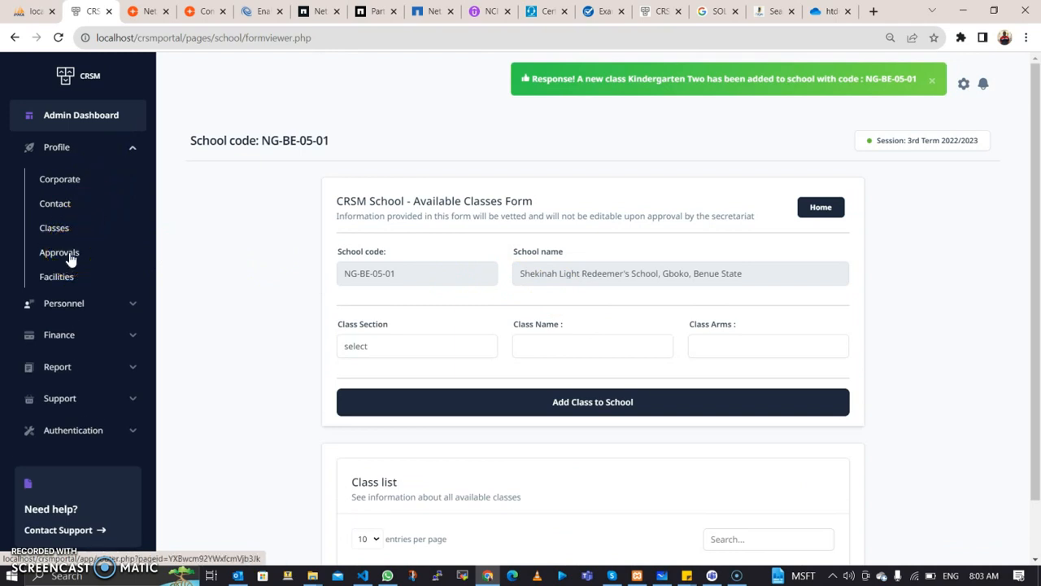
{"action": "left_click", "coordinate": [144, 265]}
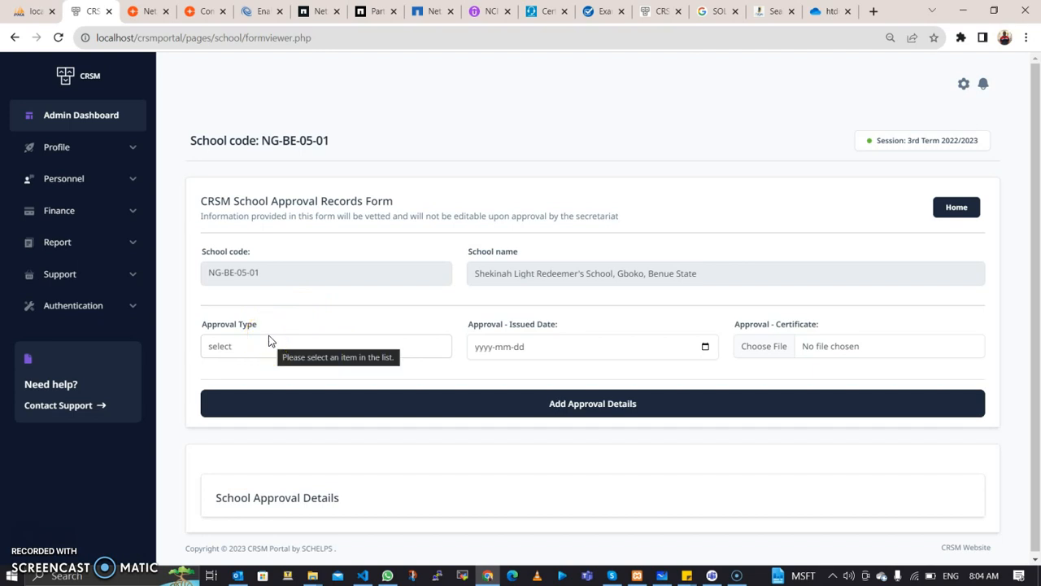
{"action": "left_click", "coordinate": [279, 348]}
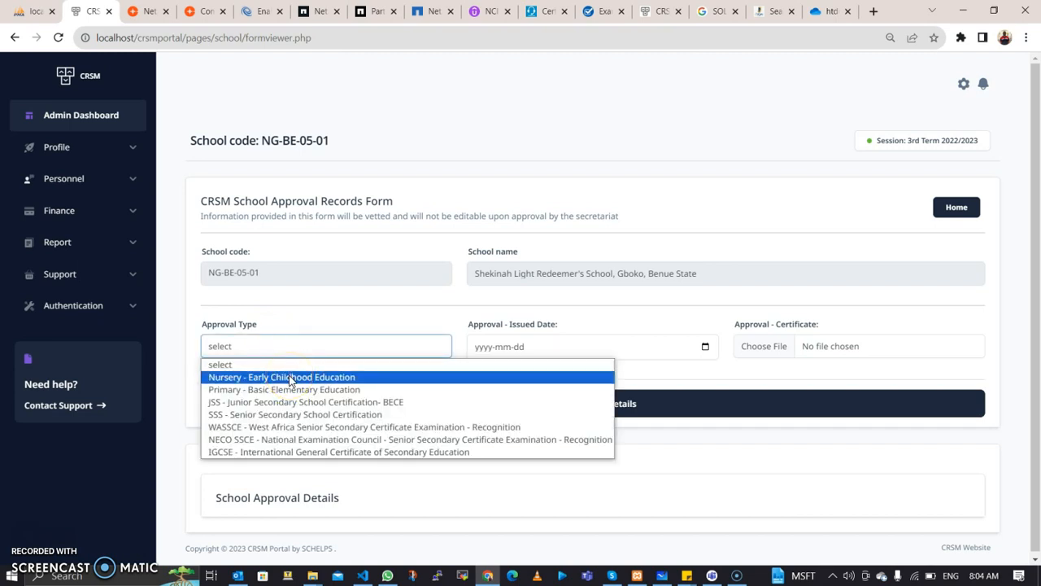
{"action": "left_click", "coordinate": [289, 379]}
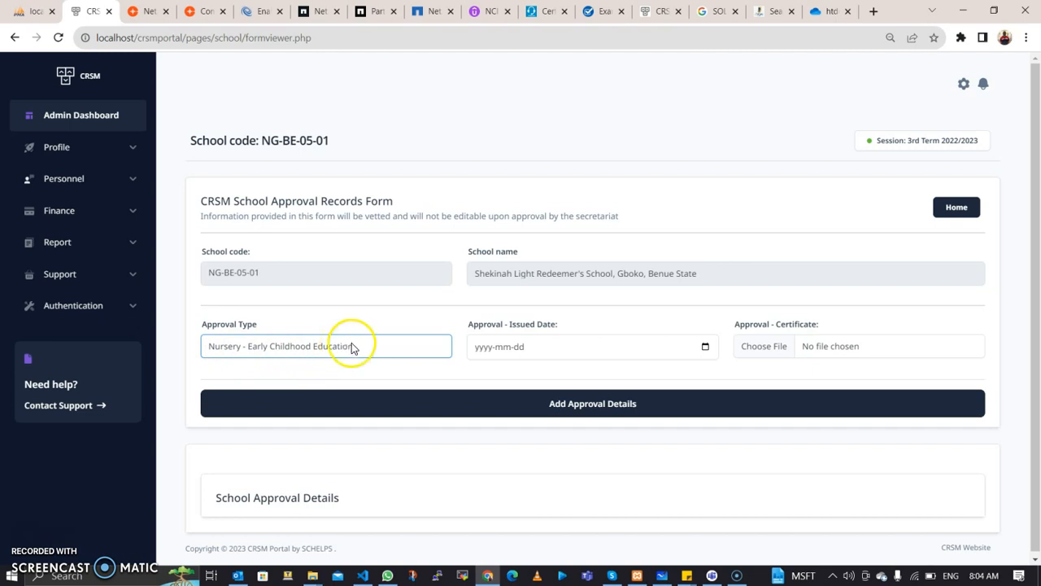
Step: Set the issued date to 2023-07-25, leave the certificate unattached, and try submitting
{"action": "left_click", "coordinate": [705, 348]}
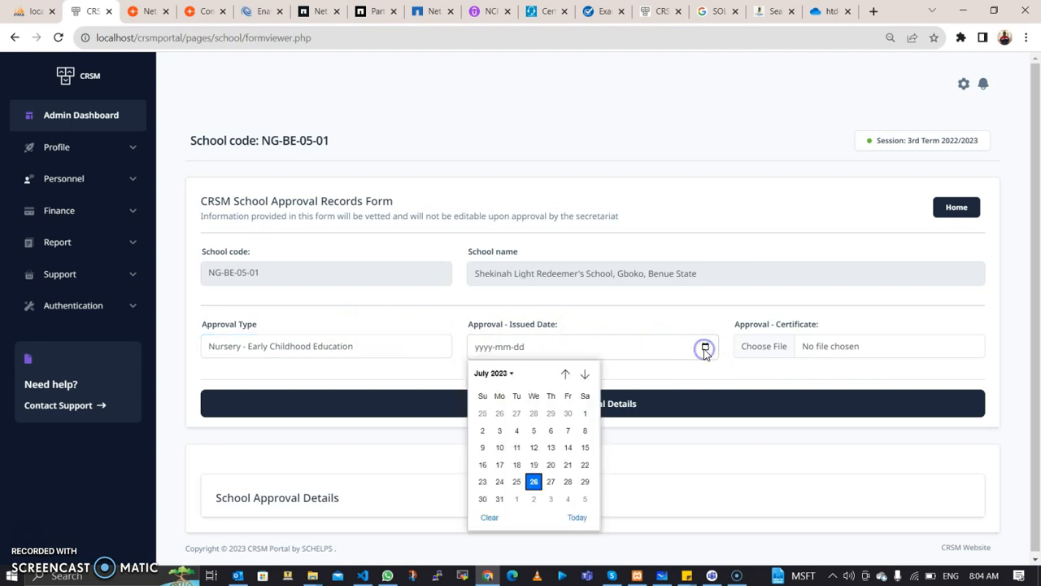
{"action": "left_click", "coordinate": [518, 481]}
{"action": "left_click", "coordinate": [761, 350]}
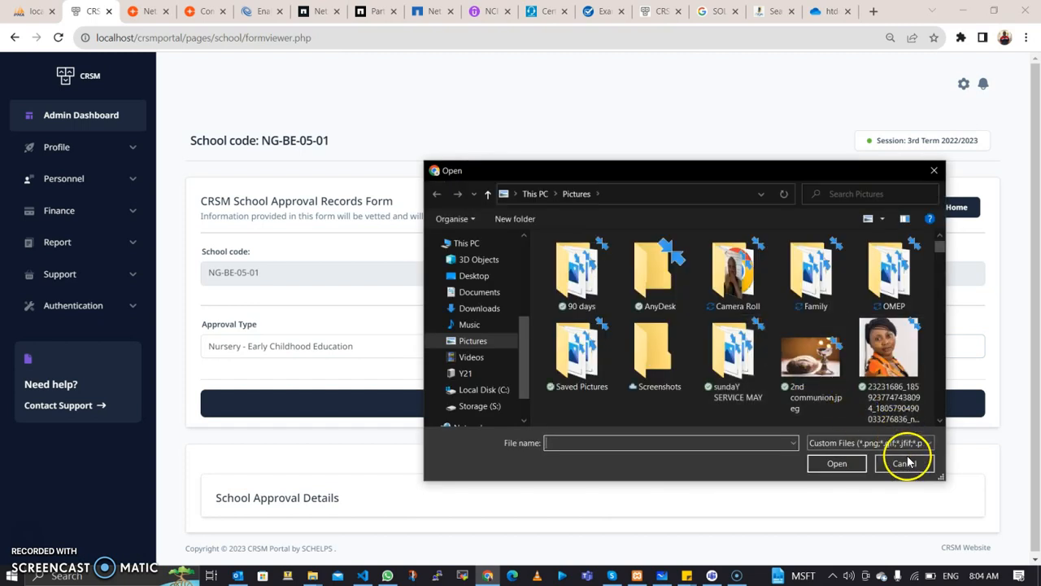
{"action": "left_click", "coordinate": [906, 463]}
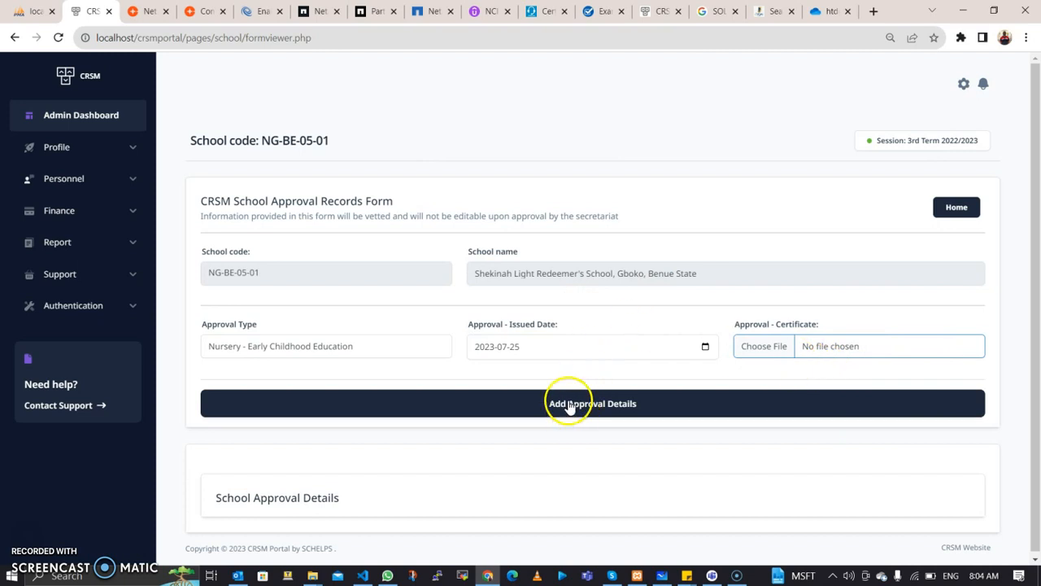
{"action": "left_click", "coordinate": [272, 414]}
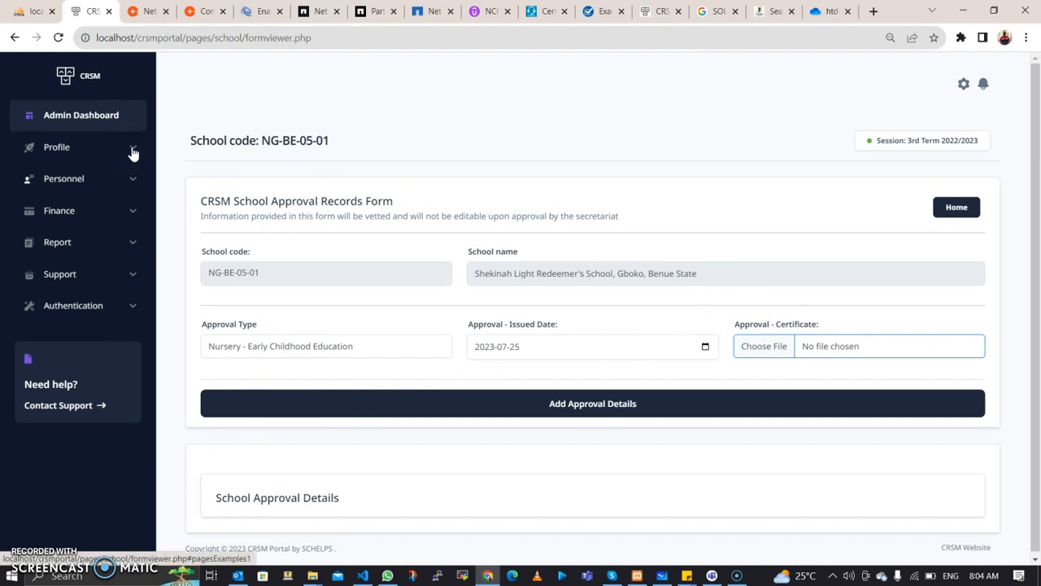
Step: In Profile > Facilities, set the facility to School Physical Building with School - Owned ownership
{"action": "left_click", "coordinate": [133, 153]}
{"action": "left_click", "coordinate": [58, 277]}
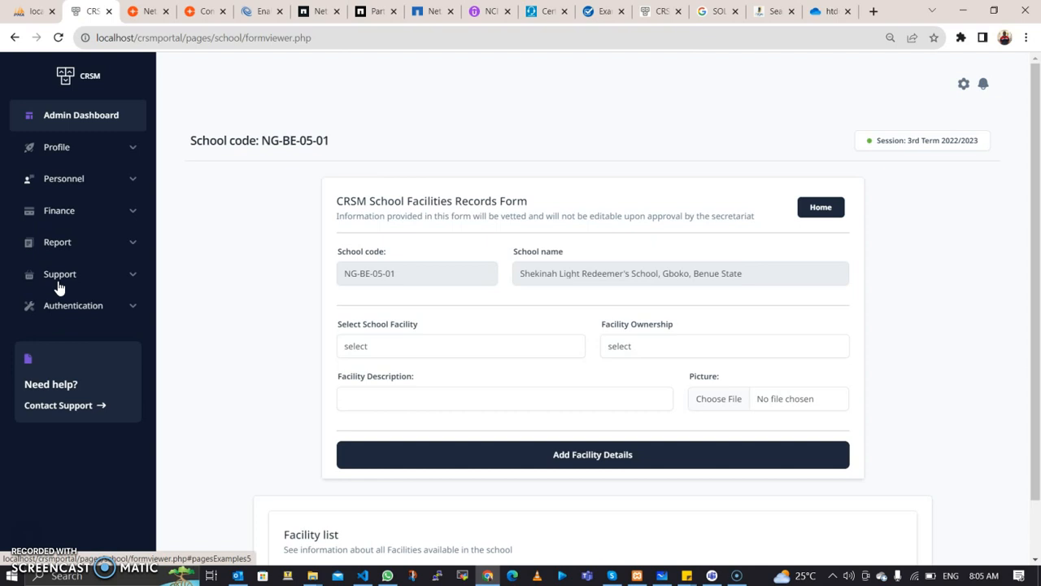
{"action": "left_click", "coordinate": [529, 346]}
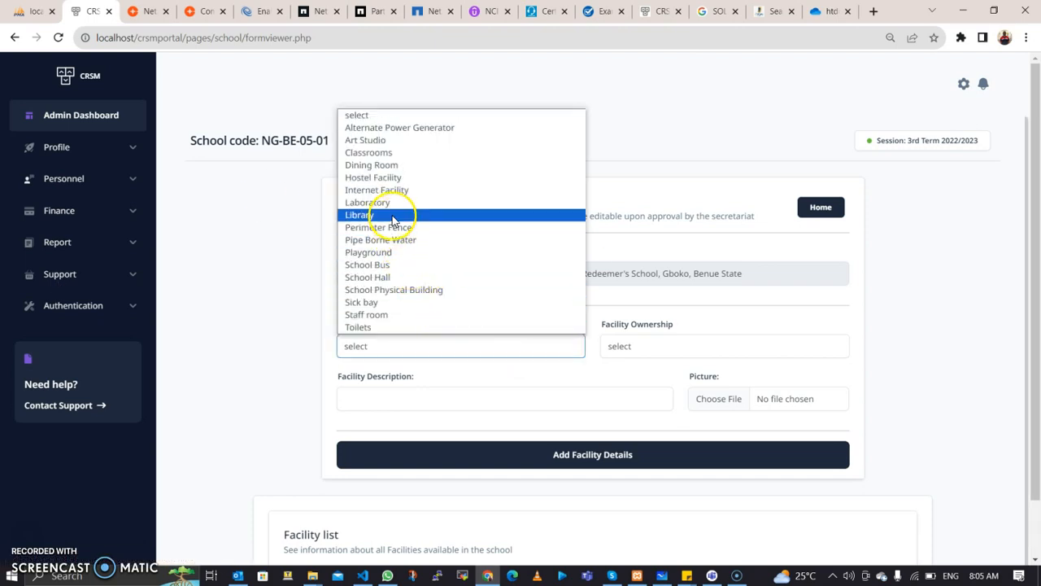
{"action": "left_click", "coordinate": [399, 289]}
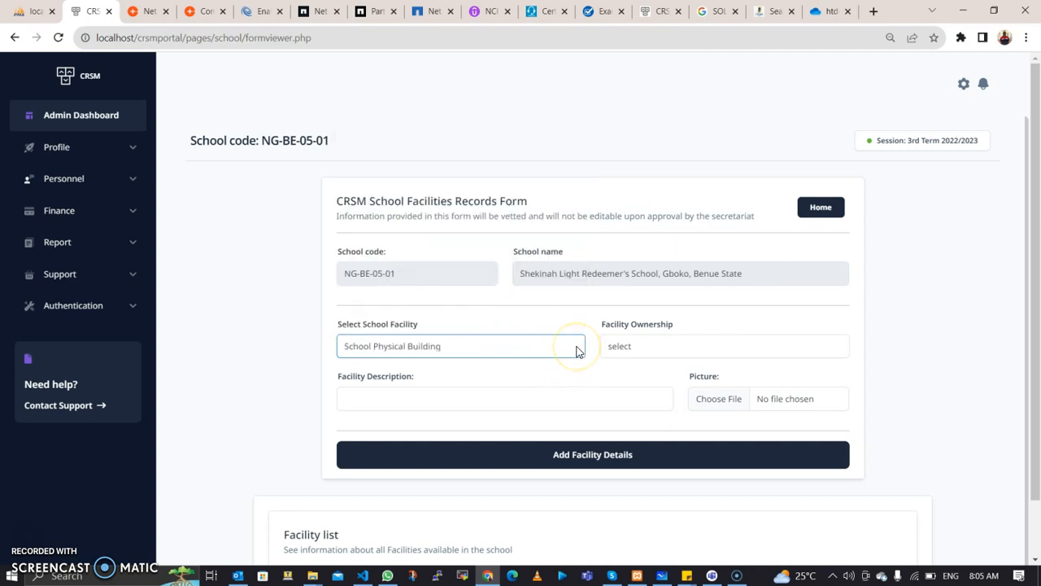
{"action": "left_click", "coordinate": [627, 346]}
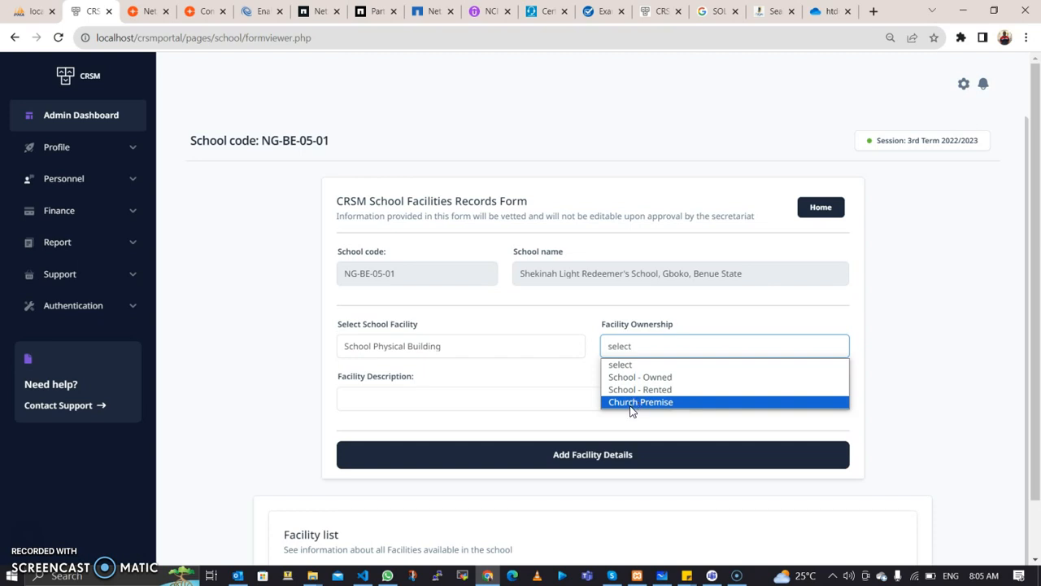
{"action": "left_click_drag", "start_coordinate": [631, 411], "coordinate": [640, 379]}
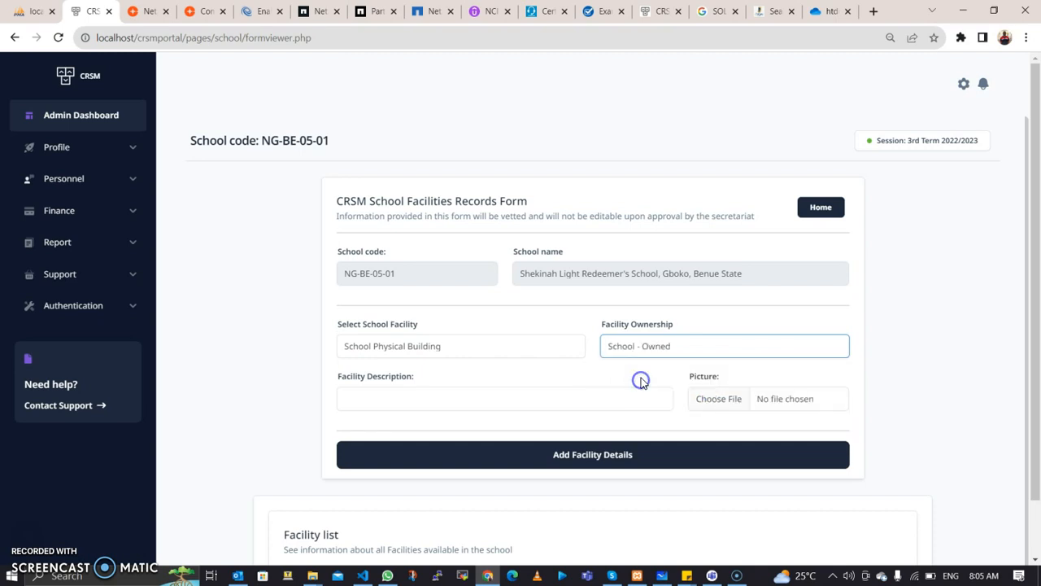
{"action": "left_click", "coordinate": [552, 399]}
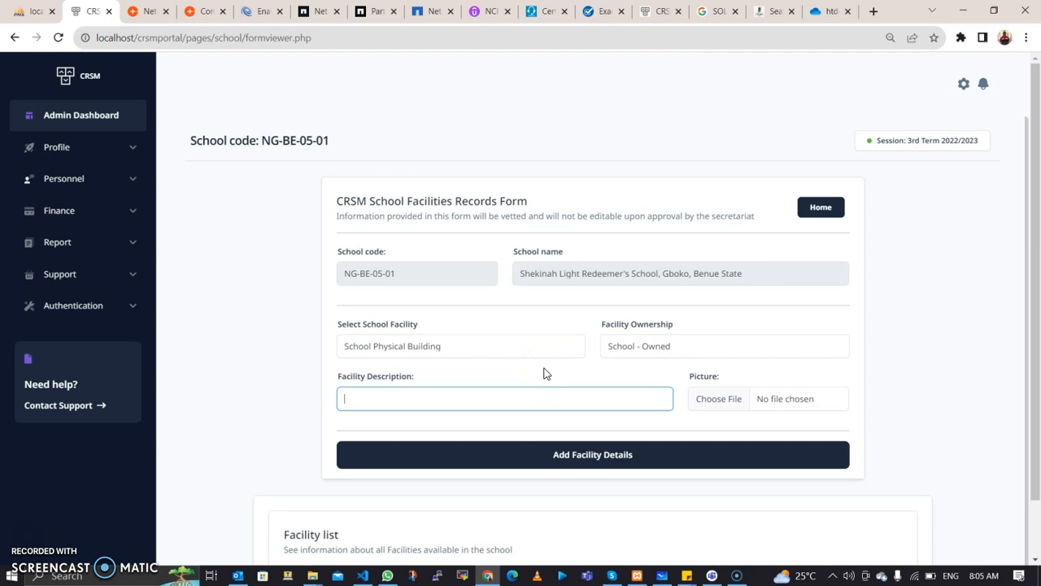
{"action": "left_click", "coordinate": [561, 355]}
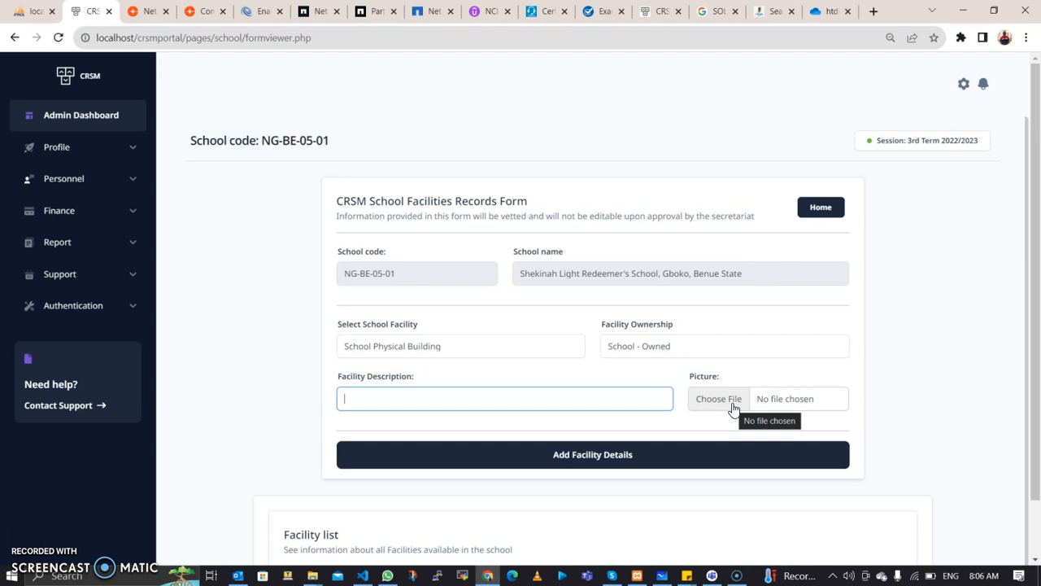
{"action": "left_click", "coordinate": [704, 428]}
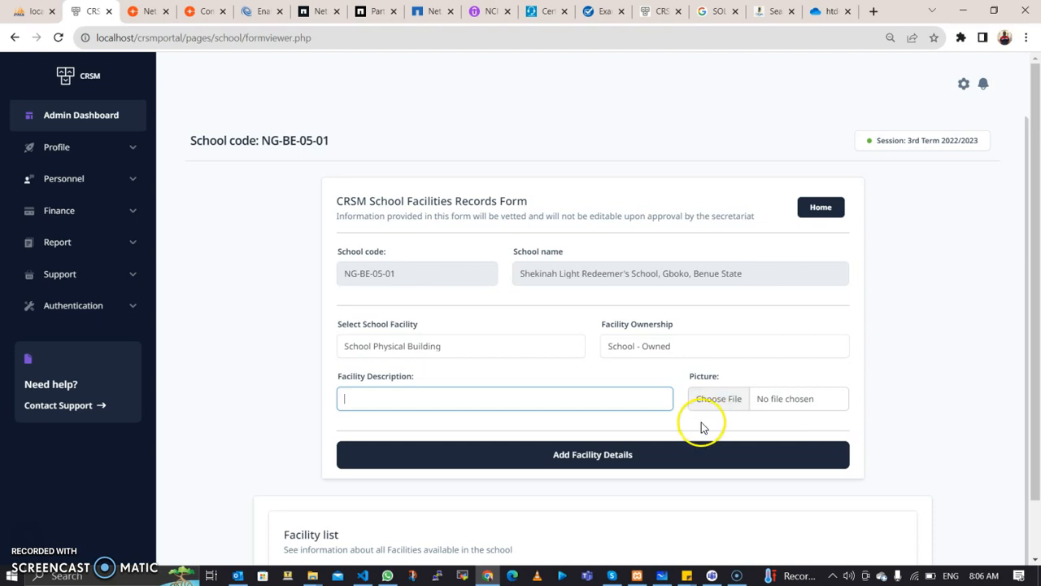
{"action": "scroll", "coordinate": [615, 477], "scroll_direction": "down", "scroll_amount": 1}
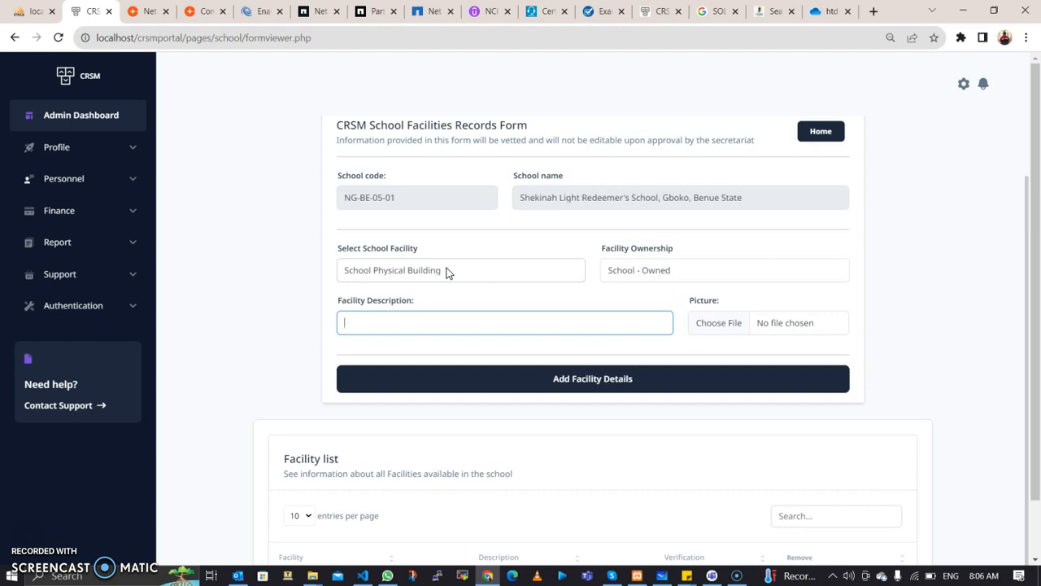
Step: Go back to the Admin Dashboard and review its summary cards, with phone, email and address showing YES
{"action": "left_click", "coordinate": [79, 122]}
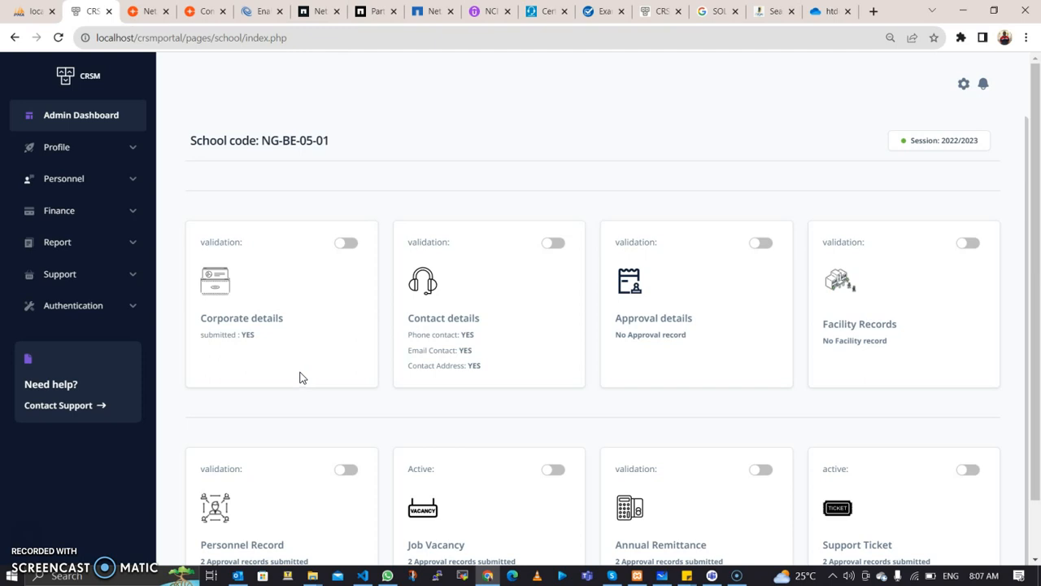
{"action": "left_click", "coordinate": [297, 381]}
{"action": "left_click", "coordinate": [294, 379]}
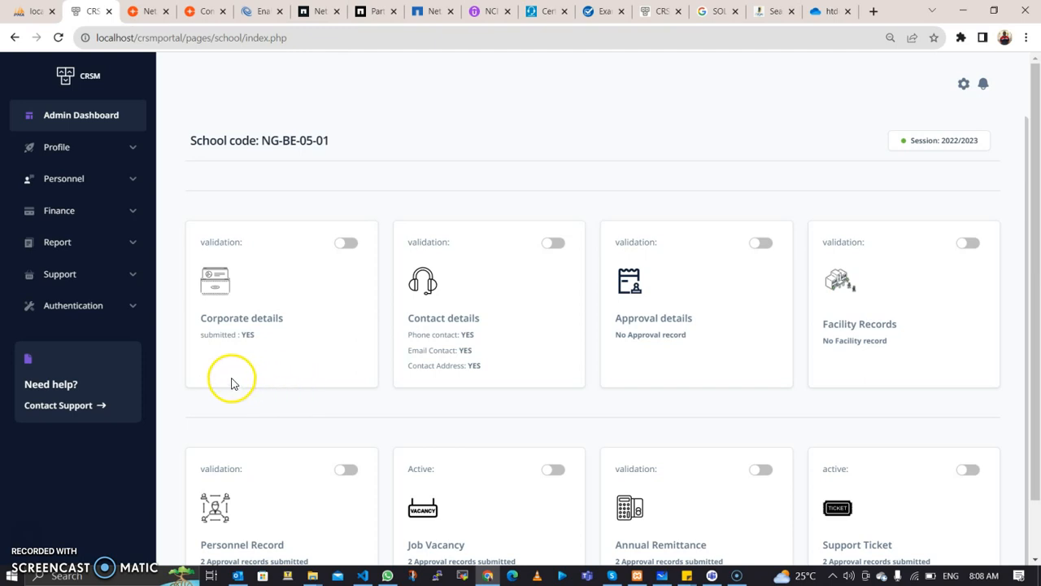